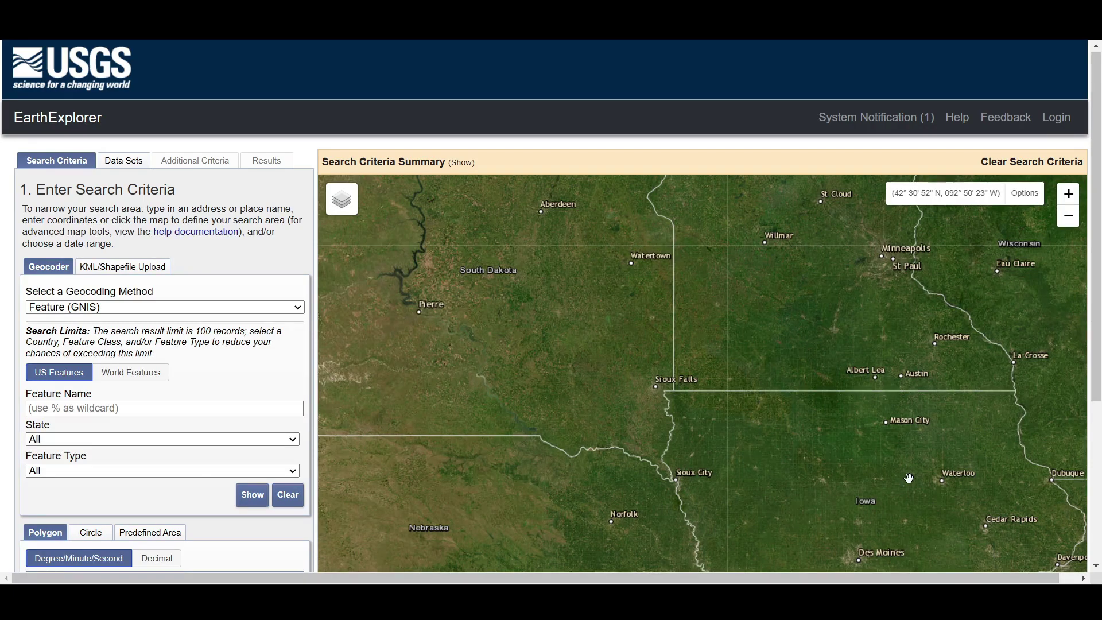
Log in on the EROS Sign In page and return to the EarthExplorer search criteria.
{"action": "left_click", "coordinate": [1054, 110]}
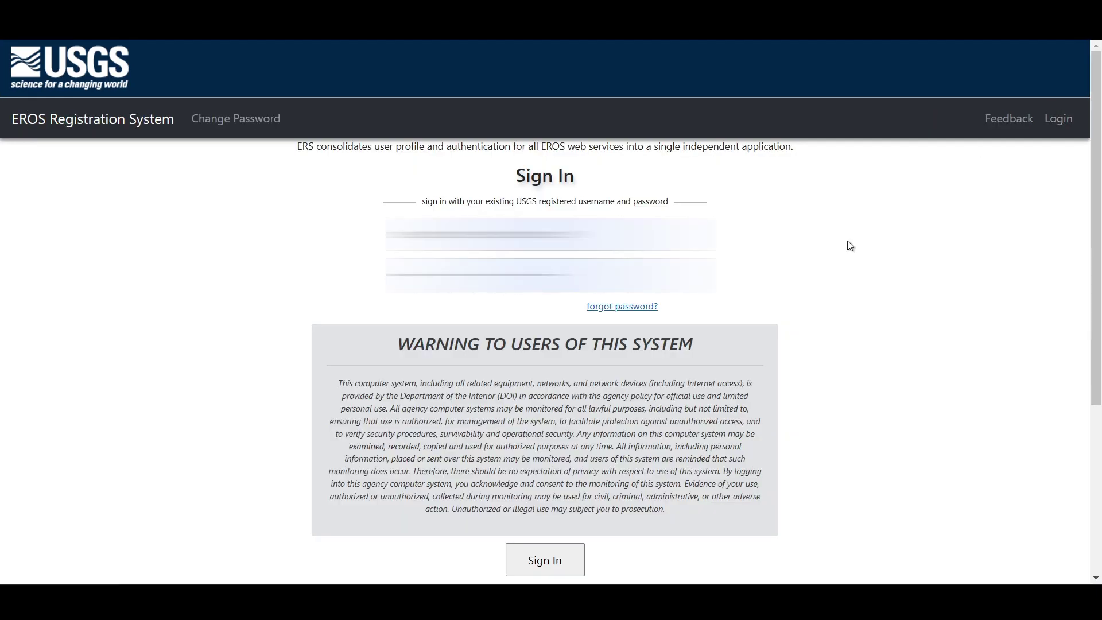
{"action": "left_click", "coordinate": [559, 560]}
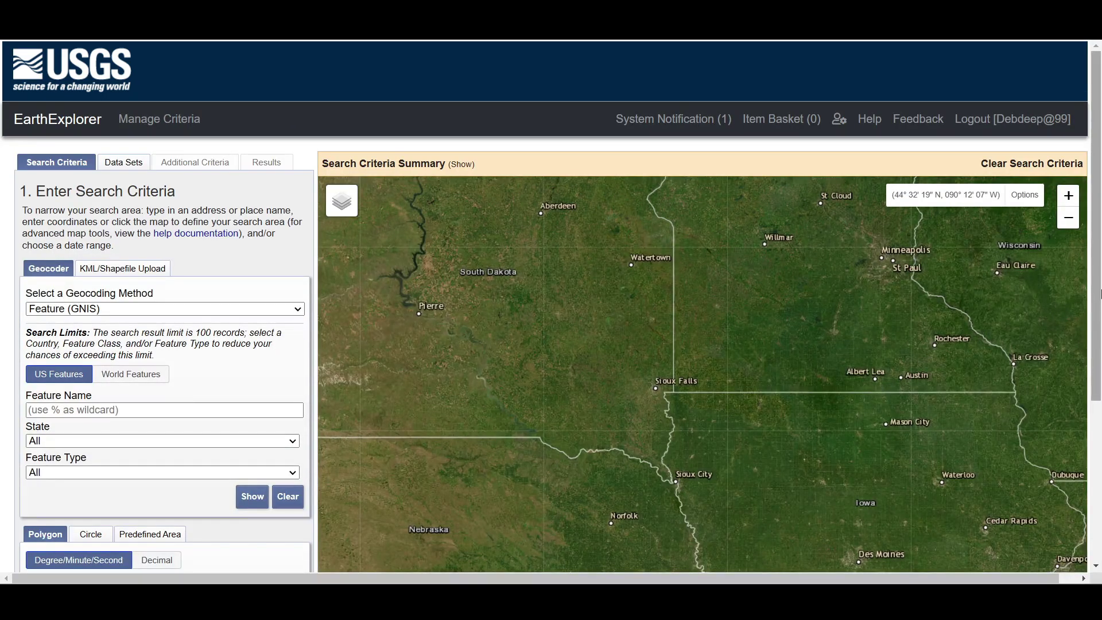
{"action": "scroll", "coordinate": [1099, 304], "scroll_direction": "down", "scroll_amount": 1}
Geocode 'purulia' by Address/Place and pin Purulia, West Bengal (23.3322, 86.3616) on the map.
{"action": "scroll", "coordinate": [1100, 304], "scroll_direction": "down", "scroll_amount": 1}
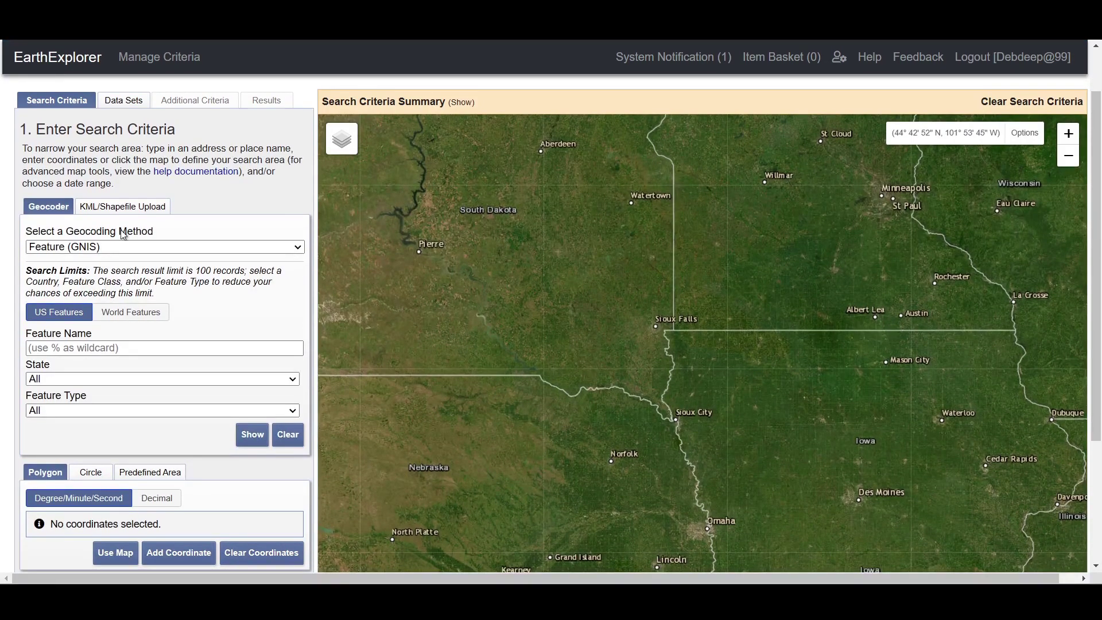
{"action": "left_click", "coordinate": [115, 247]}
{"action": "left_click", "coordinate": [115, 259]}
{"action": "left_click", "coordinate": [124, 290]}
{"action": "type", "text": "purulia"}
{"action": "left_click", "coordinate": [248, 321]}
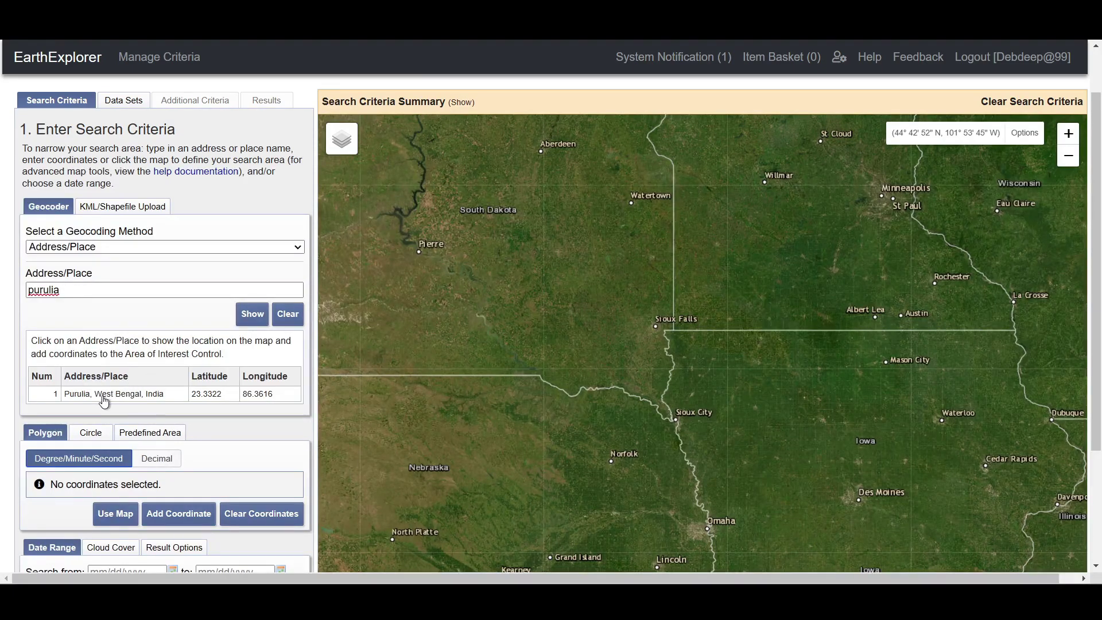
{"action": "left_click", "coordinate": [104, 399]}
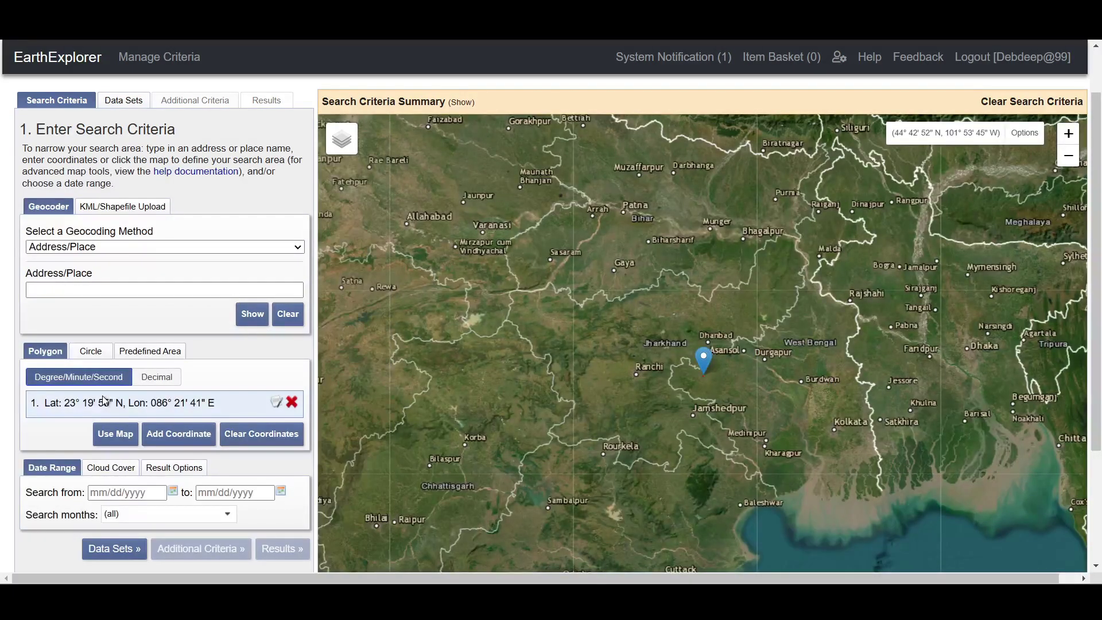
Under Data Sets, expand Digital Elevation > SRTM and tick SRTM 1 Arc-Second Global.
{"action": "left_click", "coordinate": [114, 549]}
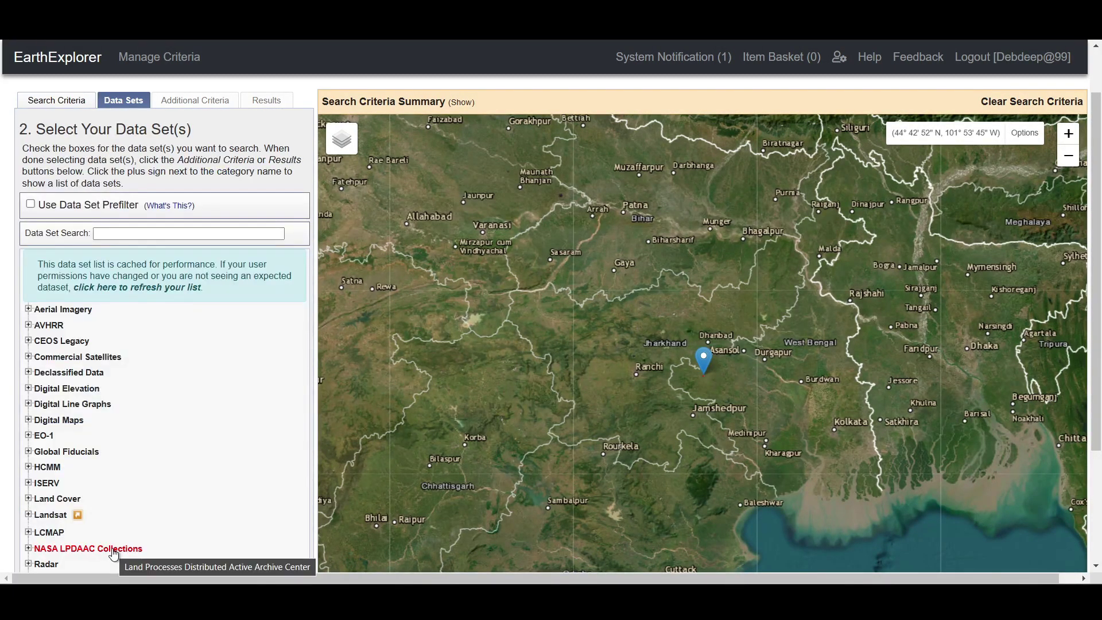
{"action": "left_click", "coordinate": [29, 389]}
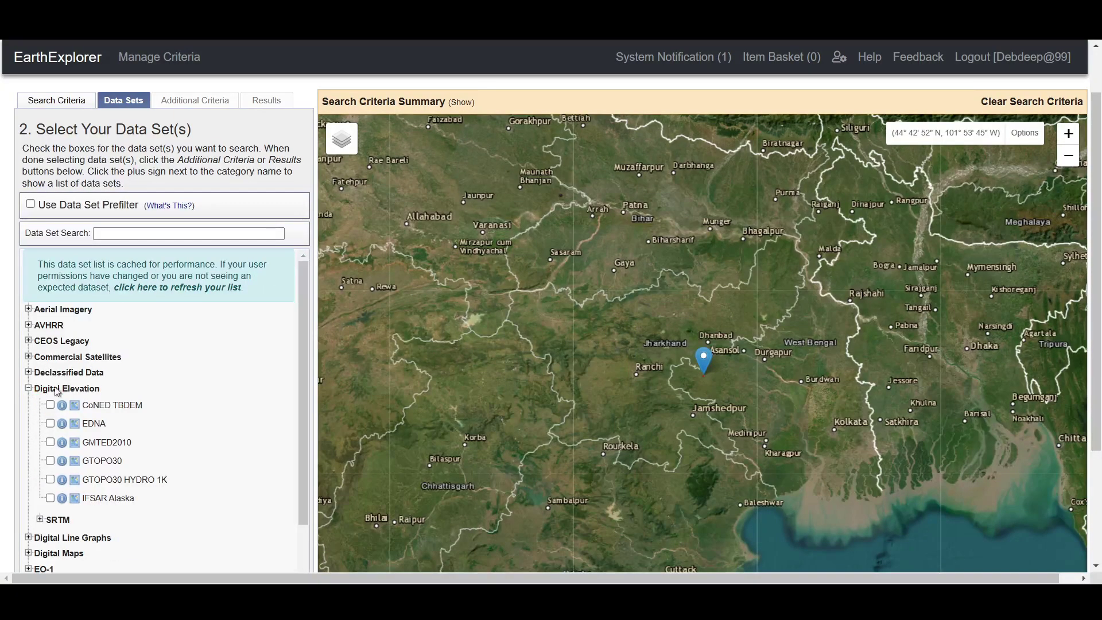
{"action": "left_click_drag", "start_coordinate": [305, 383], "coordinate": [305, 426]}
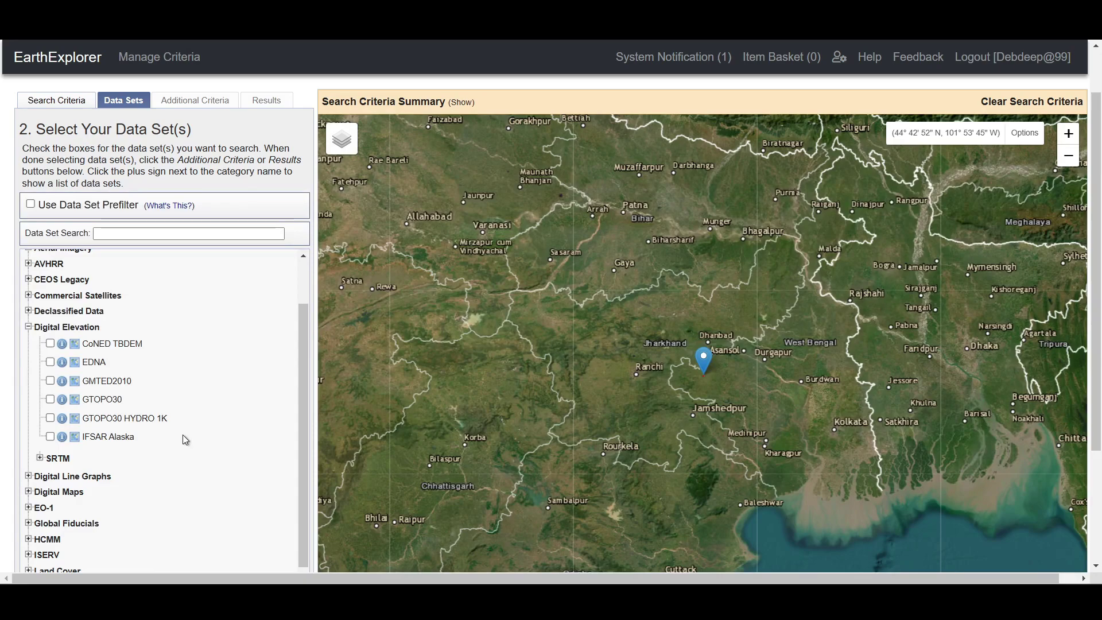
{"action": "left_click", "coordinate": [39, 459]}
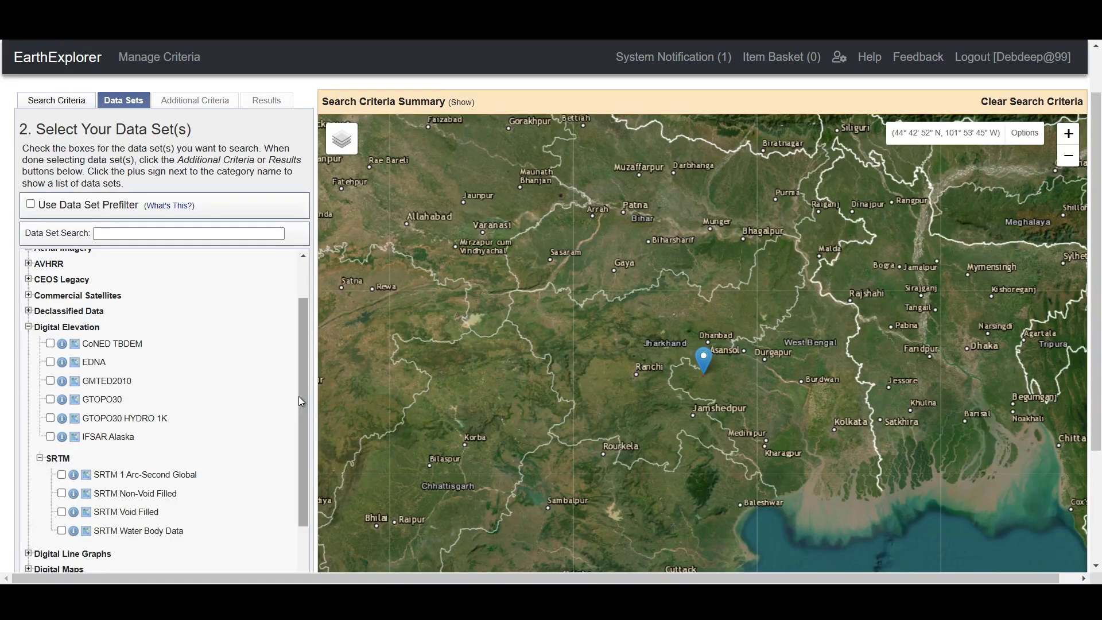
{"action": "left_click_drag", "start_coordinate": [304, 403], "coordinate": [306, 438]}
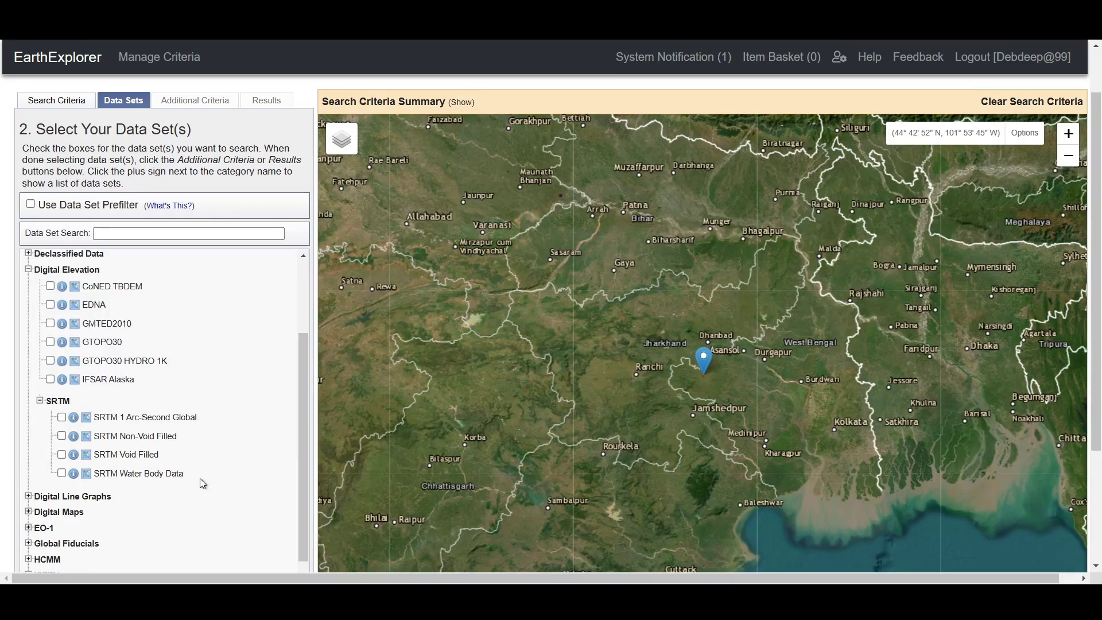
{"action": "left_click", "coordinate": [61, 418]}
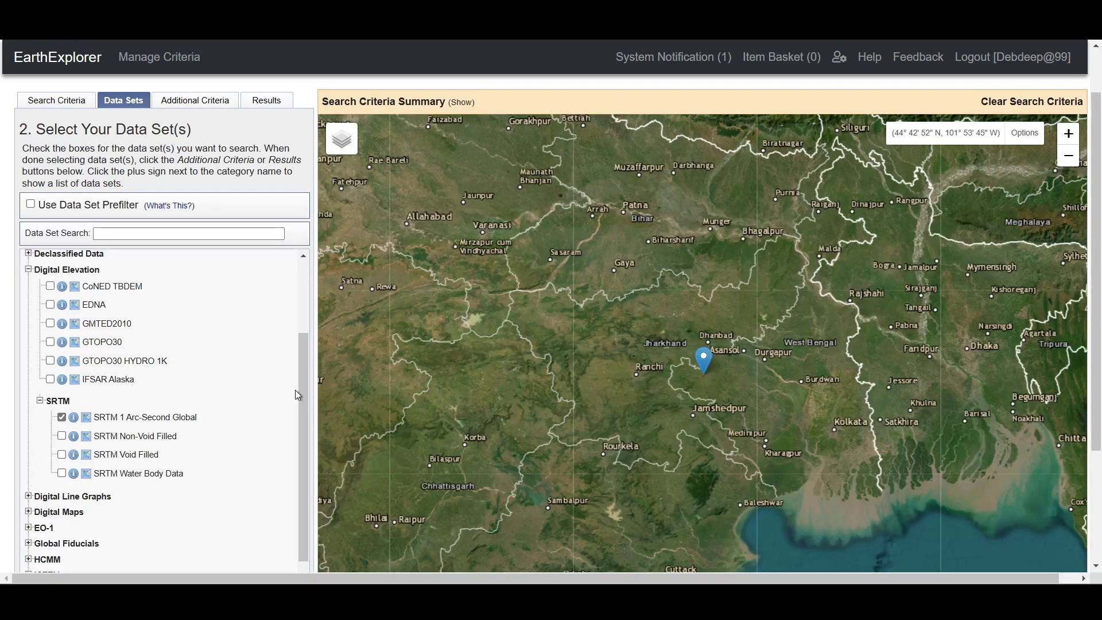
{"action": "scroll", "coordinate": [295, 395], "scroll_direction": "down", "scroll_amount": 5}
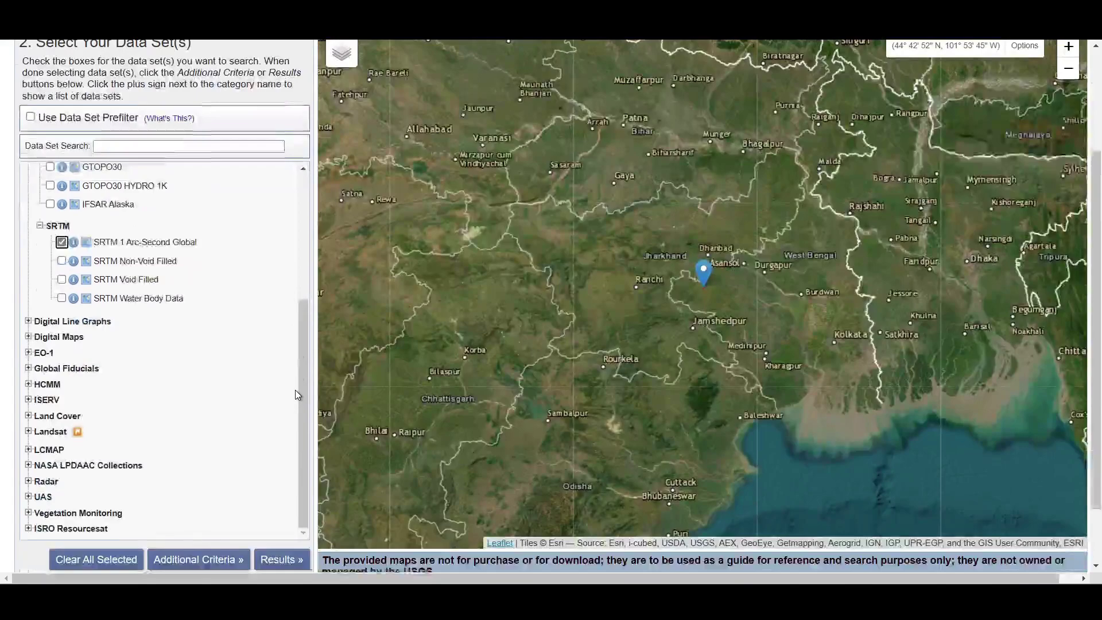
{"action": "scroll", "coordinate": [294, 390], "scroll_direction": "down", "scroll_amount": 2}
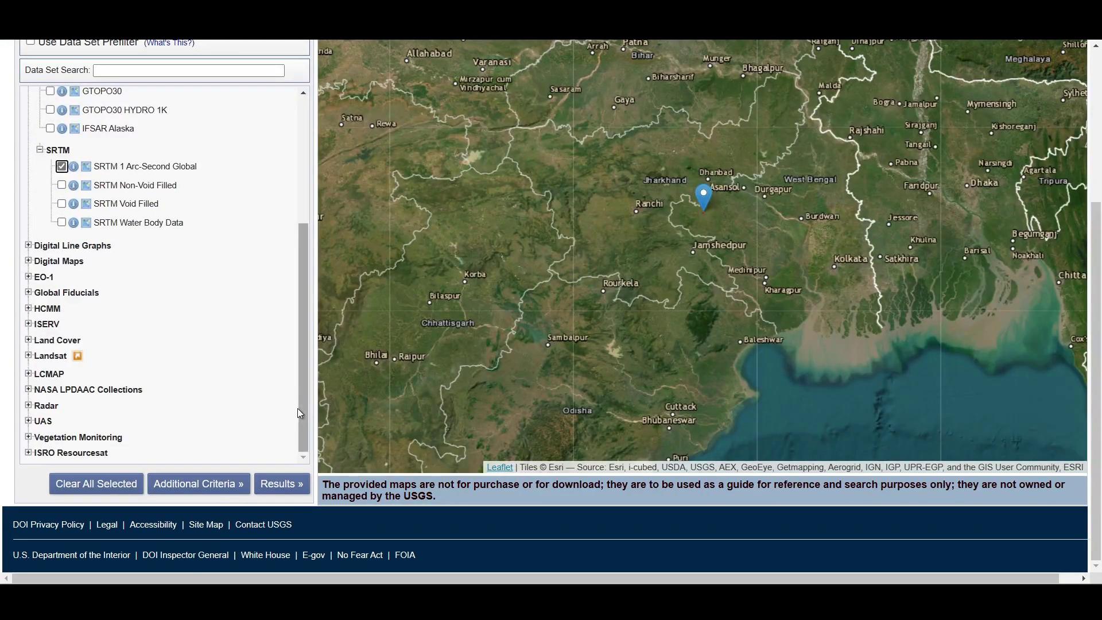
List the results and overlay the SRTM1N23E086V3 browse image on the map.
{"action": "left_click", "coordinate": [282, 483]}
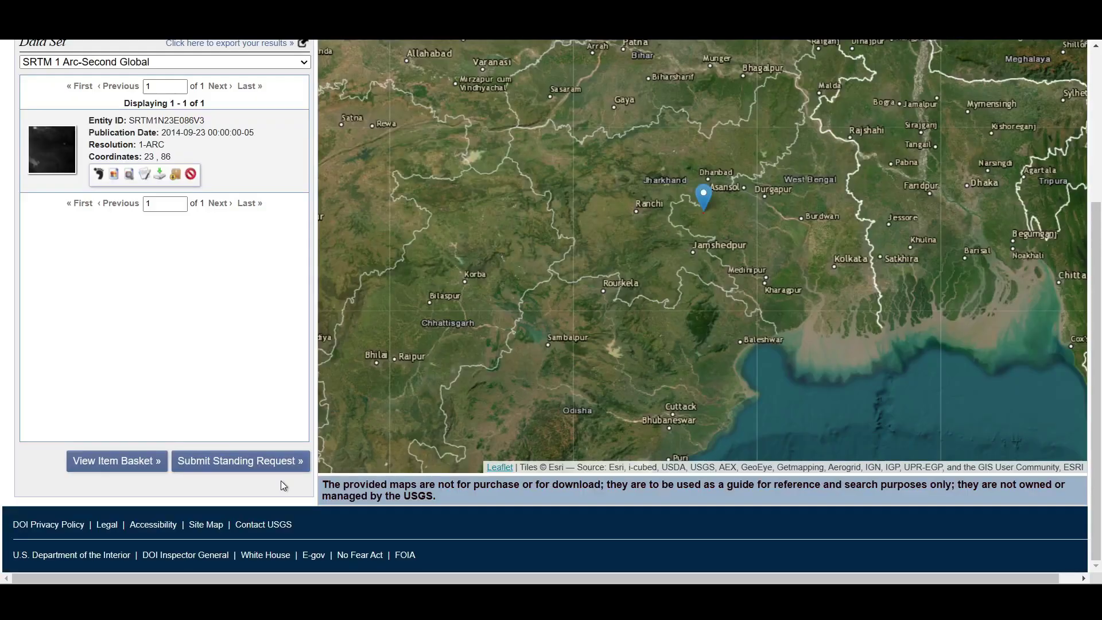
{"action": "scroll", "coordinate": [280, 481], "scroll_direction": "up", "scroll_amount": 4}
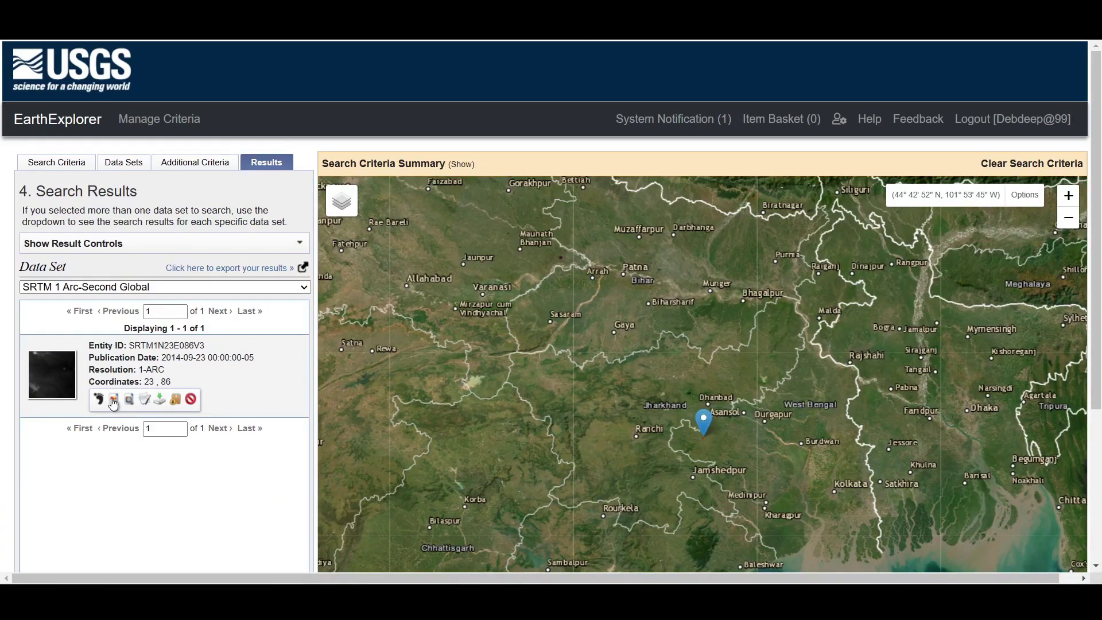
{"action": "left_click", "coordinate": [113, 402]}
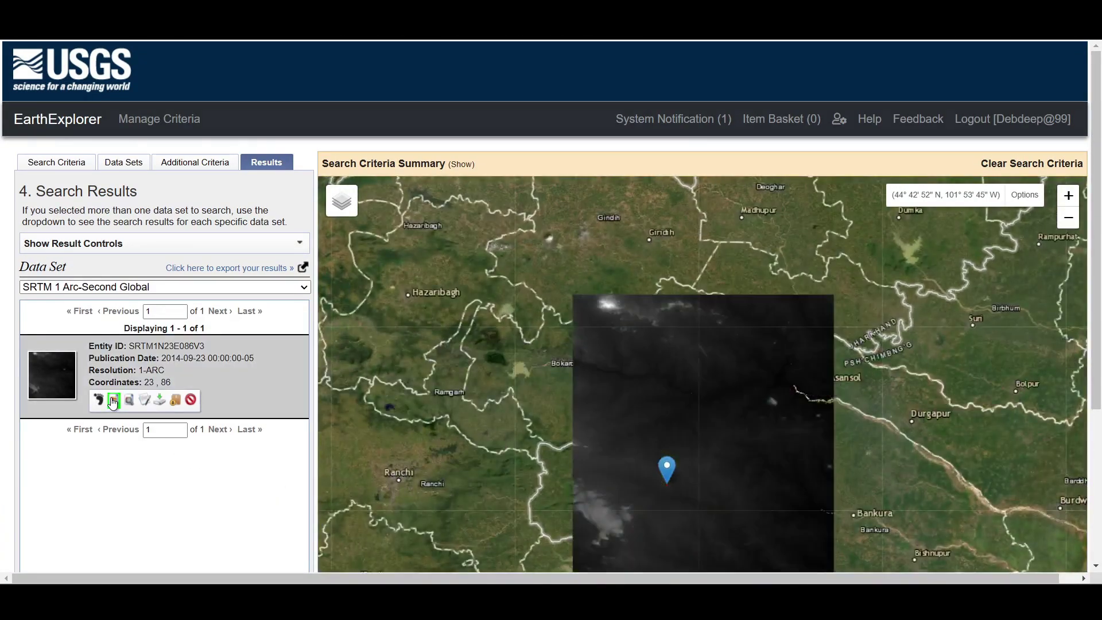
{"action": "scroll", "coordinate": [1098, 354], "scroll_direction": "down", "scroll_amount": 1}
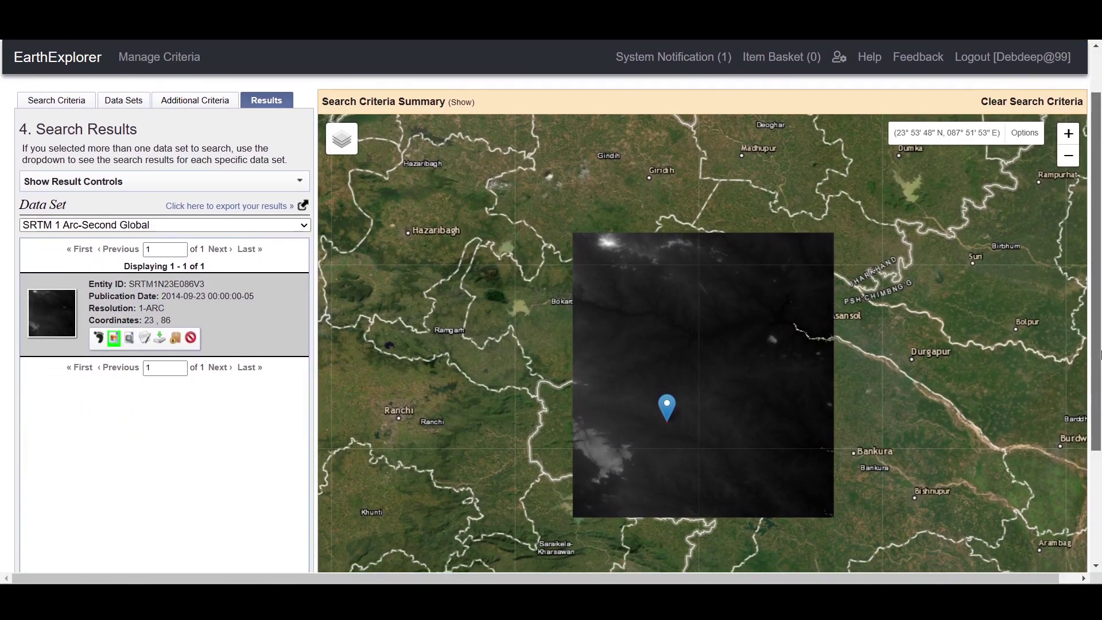
{"action": "scroll", "coordinate": [1099, 354], "scroll_direction": "down", "scroll_amount": 1}
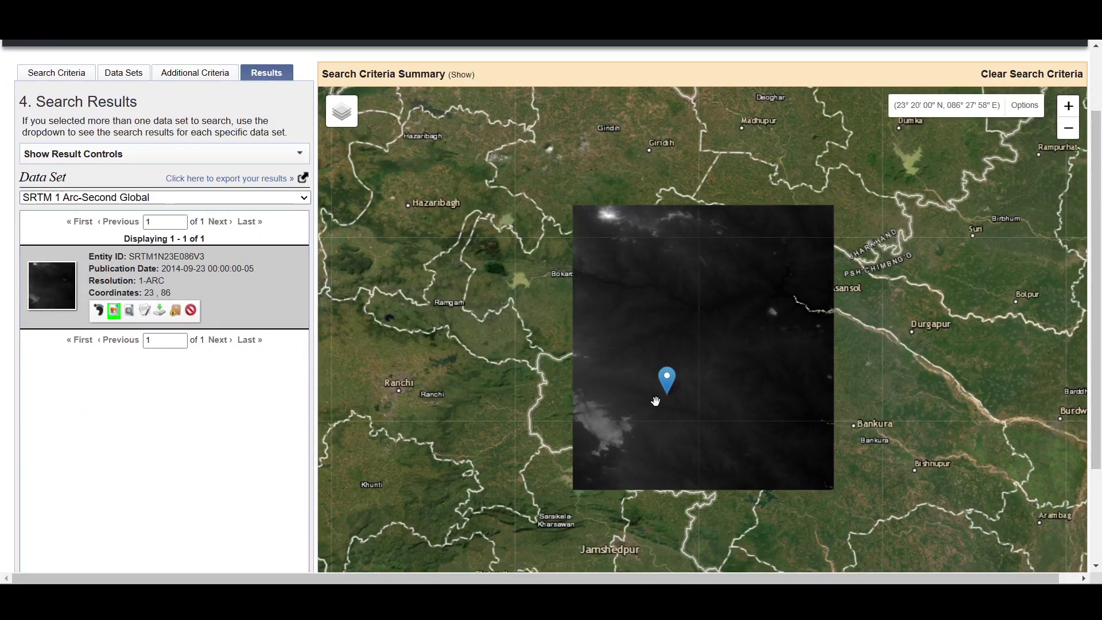
Review the tile's full metadata and browse image, then close the dialog.
{"action": "left_click", "coordinate": [143, 312]}
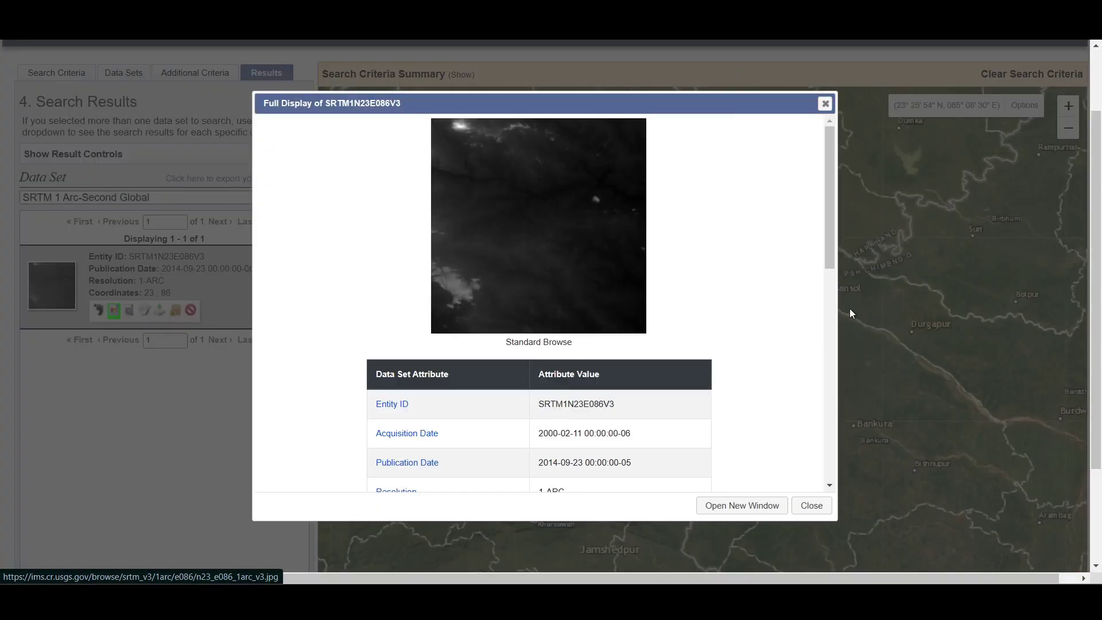
{"action": "left_click_drag", "start_coordinate": [826, 208], "coordinate": [839, 480]}
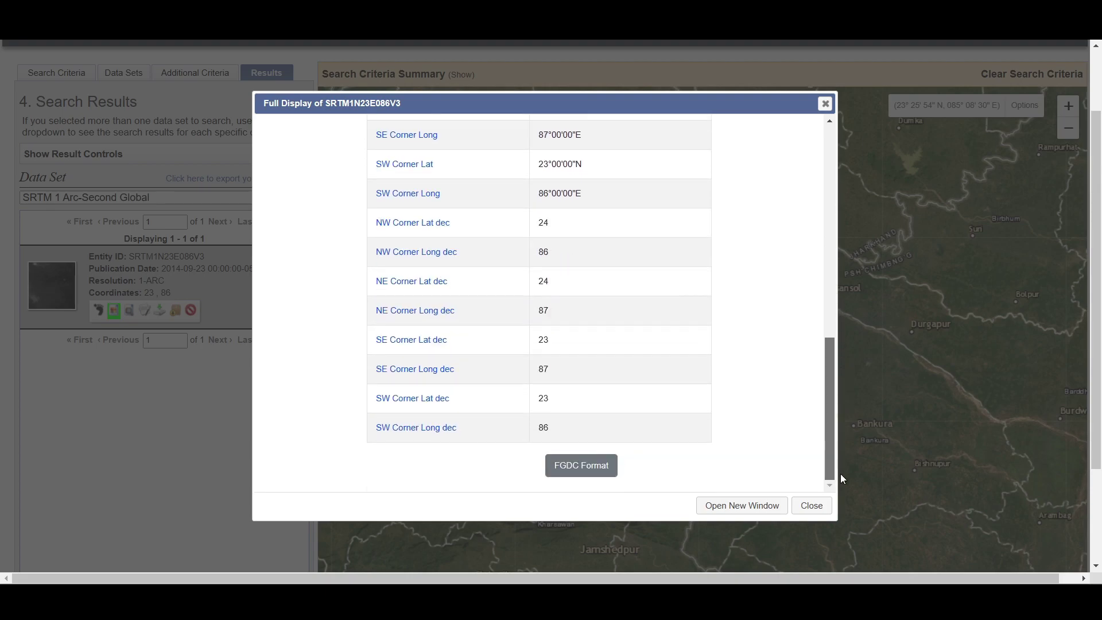
{"action": "left_click", "coordinate": [811, 506]}
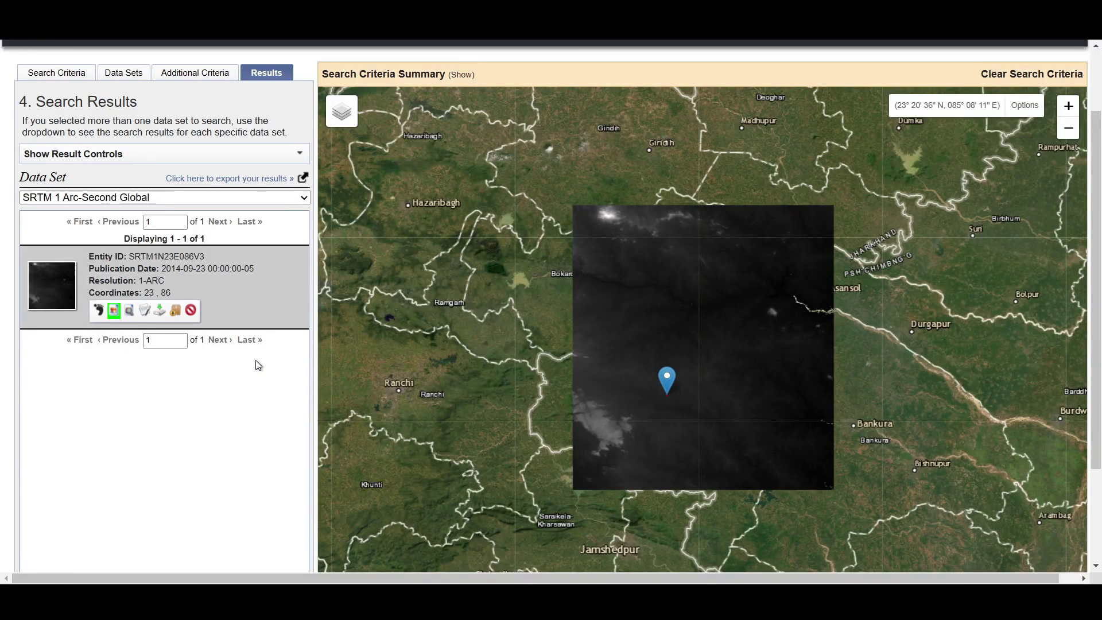
Download the SRTM1N23E086V3 tile in the GeoTIFF 1 Arc-second format.
{"action": "left_click", "coordinate": [161, 313]}
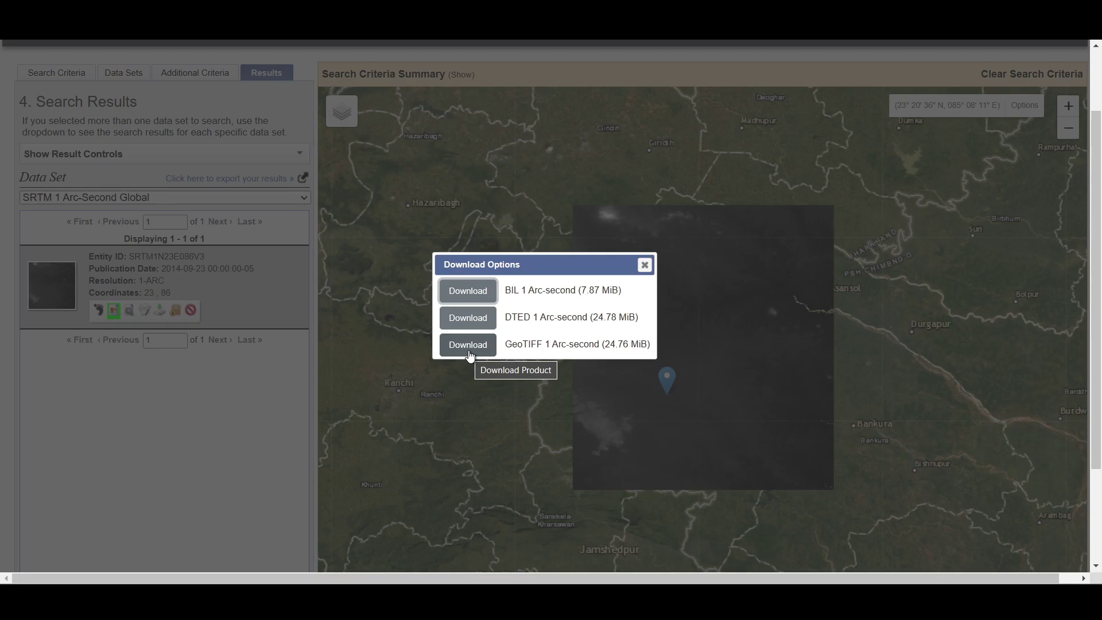
{"action": "left_click", "coordinate": [469, 352]}
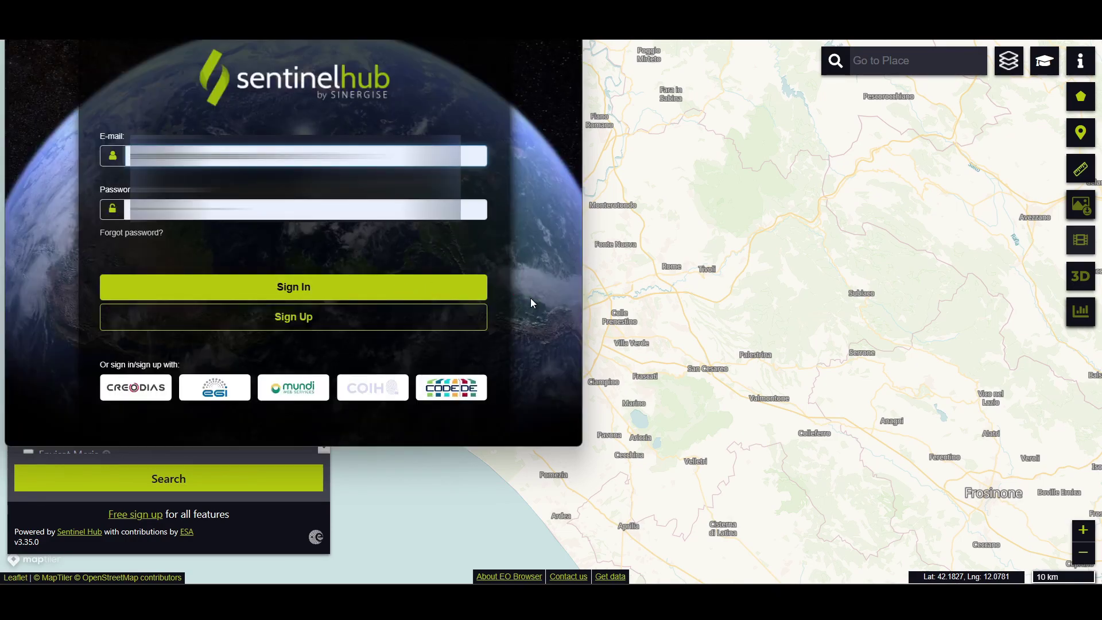
Sign in to EO Browser and centre the map on Sikkim, India.
{"action": "left_click", "coordinate": [412, 287]}
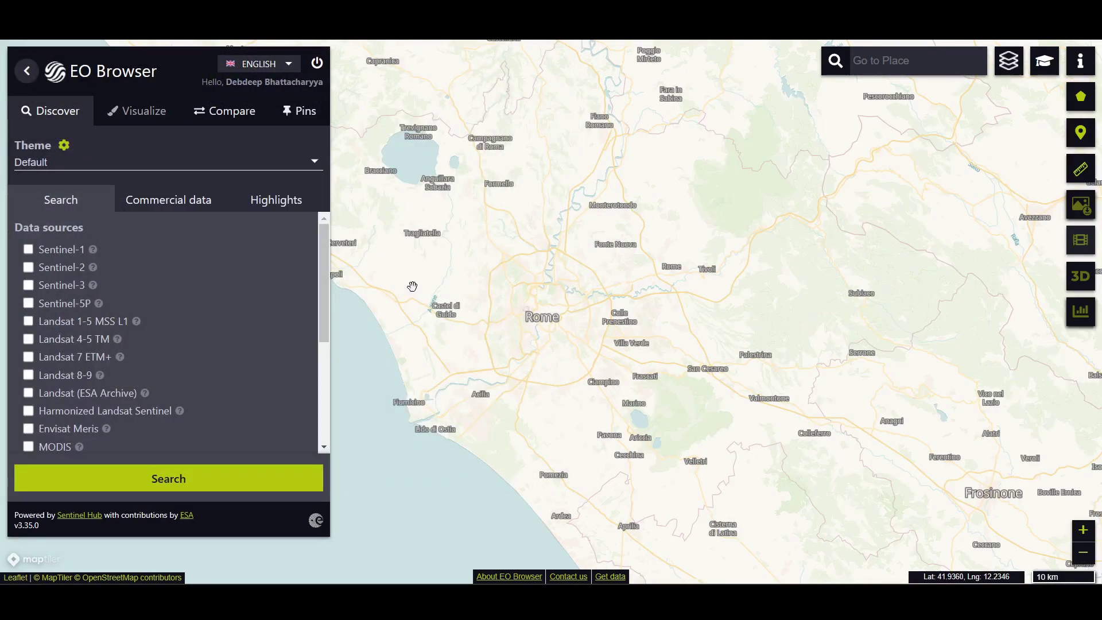
{"action": "left_click", "coordinate": [897, 63]}
{"action": "type", "text": "sikkim"}
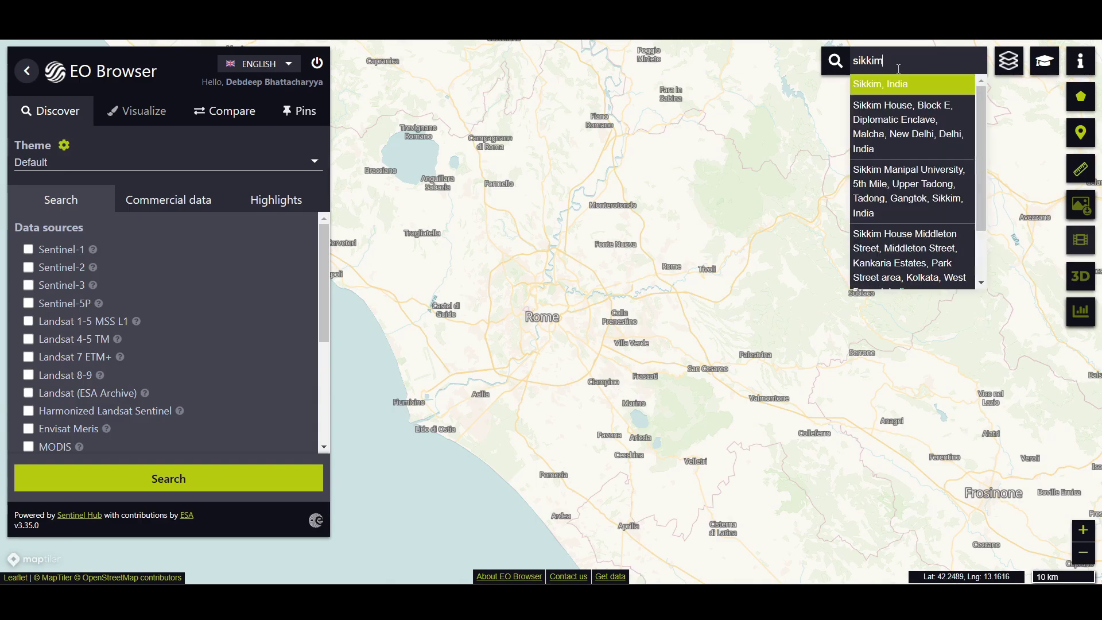
{"action": "left_click", "coordinate": [903, 85]}
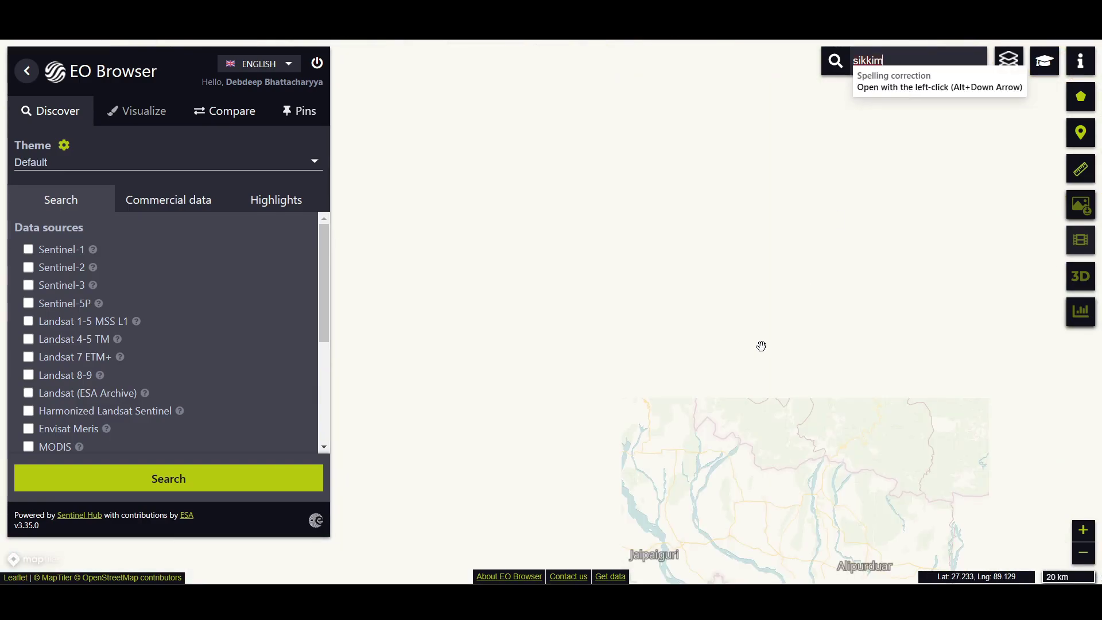
Tick DEM in the data sources, leaving Mapzen unticked.
{"action": "left_click_drag", "start_coordinate": [761, 346], "coordinate": [784, 370]}
{"action": "left_click_drag", "start_coordinate": [325, 278], "coordinate": [322, 356]}
{"action": "left_click", "coordinate": [28, 306]}
{"action": "left_click", "coordinate": [42, 321]}
{"action": "left_click", "coordinate": [42, 321]}
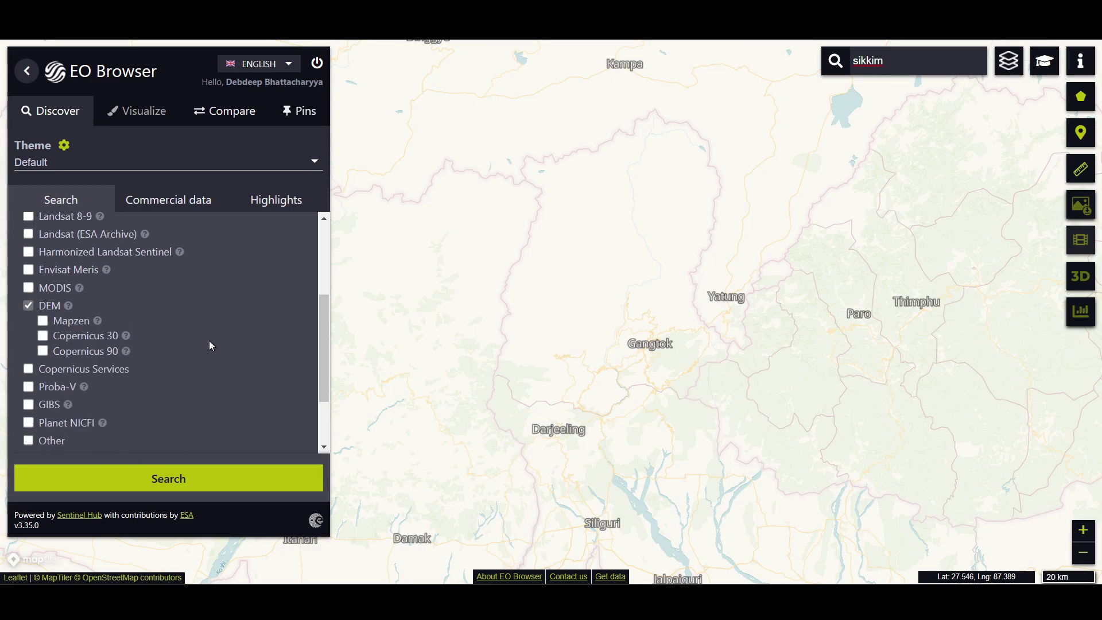
Read the Mapzen, Copernicus 30 and Copernicus 90 DEM descriptions.
{"action": "left_click", "coordinate": [98, 321]}
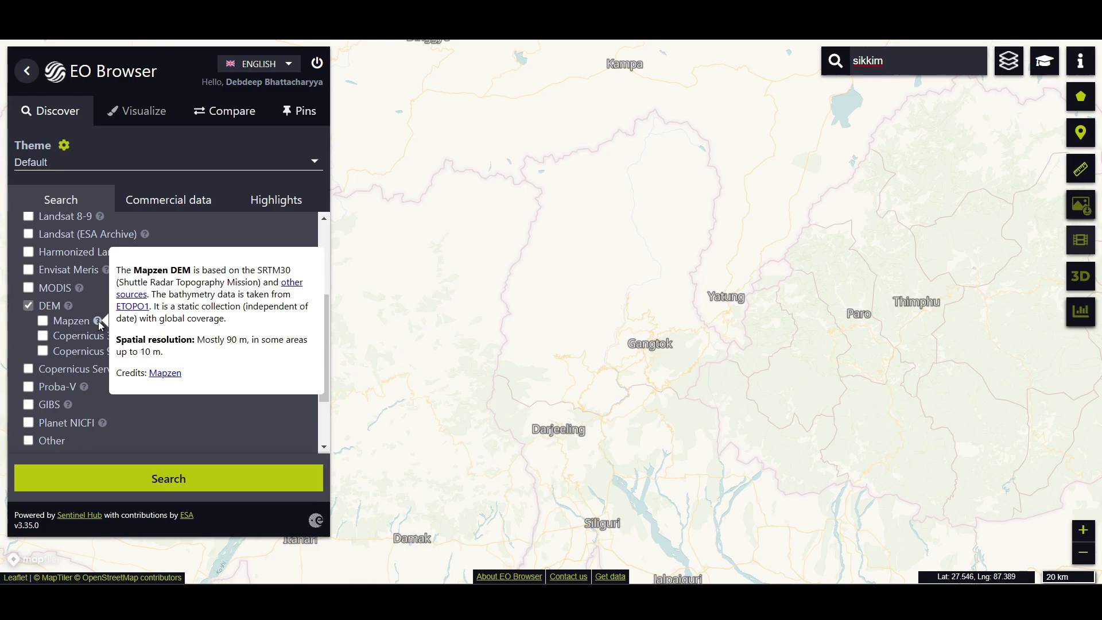
{"action": "left_click", "coordinate": [98, 321]}
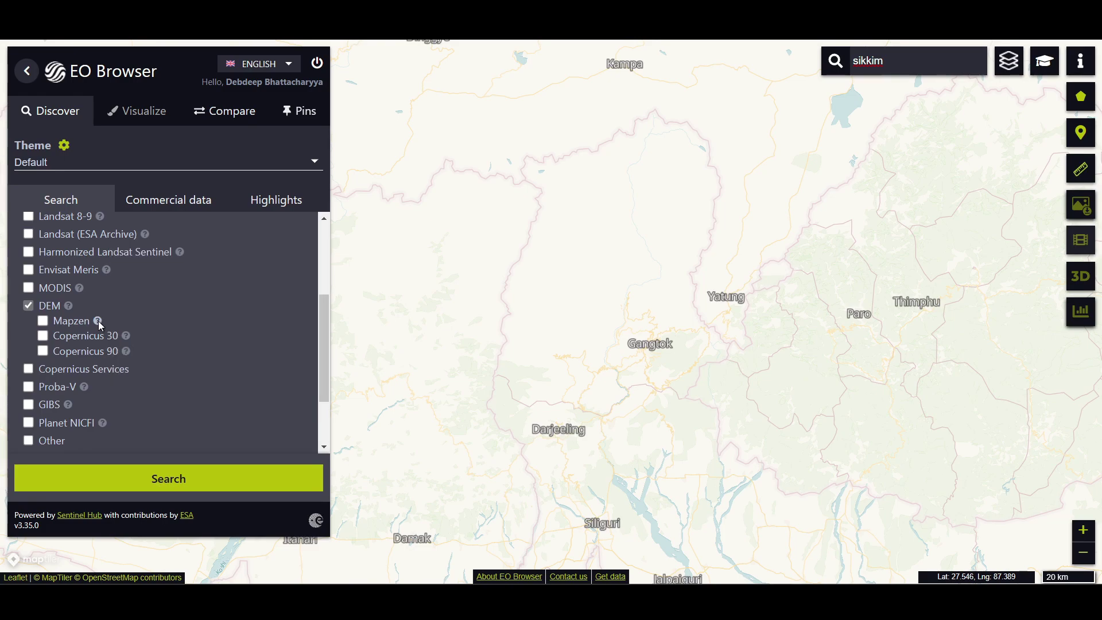
{"action": "left_click", "coordinate": [126, 336]}
{"action": "left_click", "coordinate": [127, 336]}
{"action": "left_click", "coordinate": [126, 351]}
{"action": "left_click", "coordinate": [126, 351]}
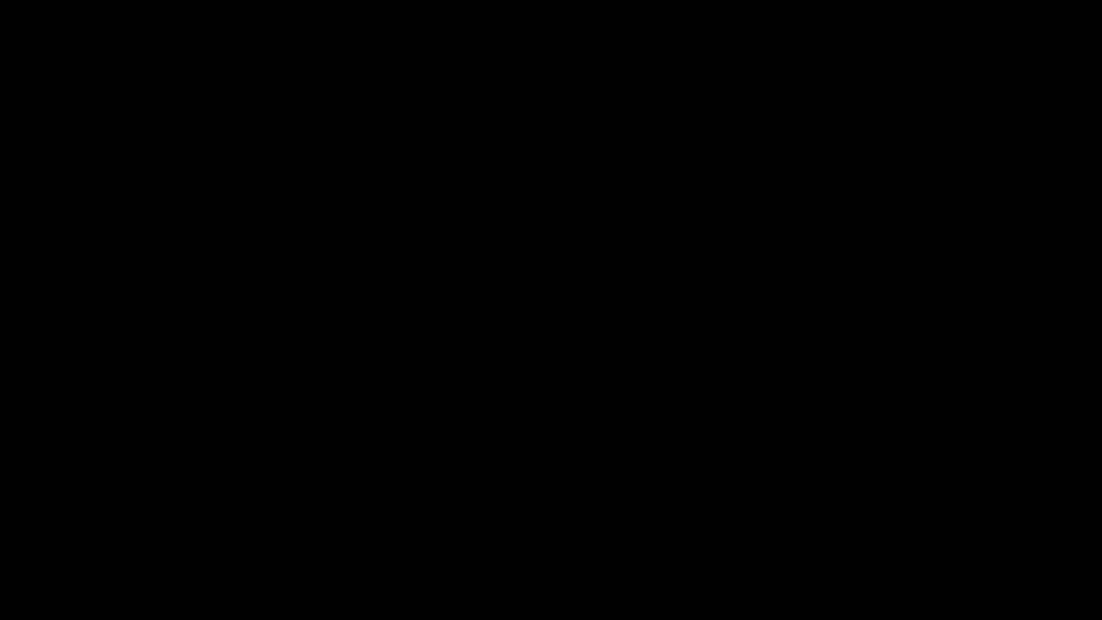
Tick Mapzen under DEM and run the search.
{"action": "left_click", "coordinate": [44, 320]}
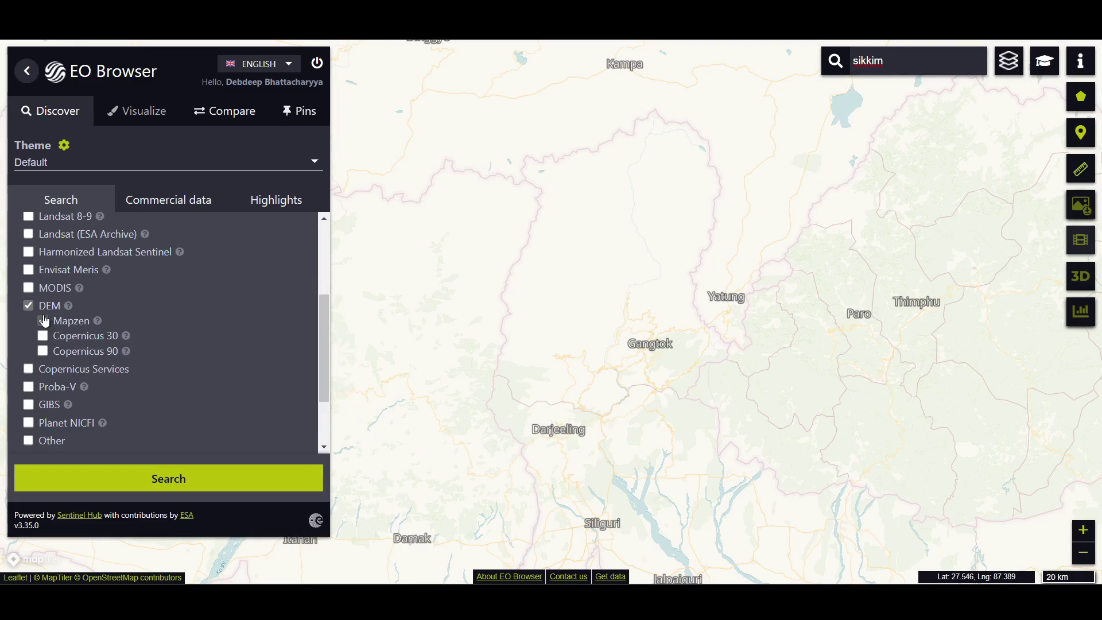
{"action": "left_click_drag", "start_coordinate": [326, 395], "coordinate": [325, 449]}
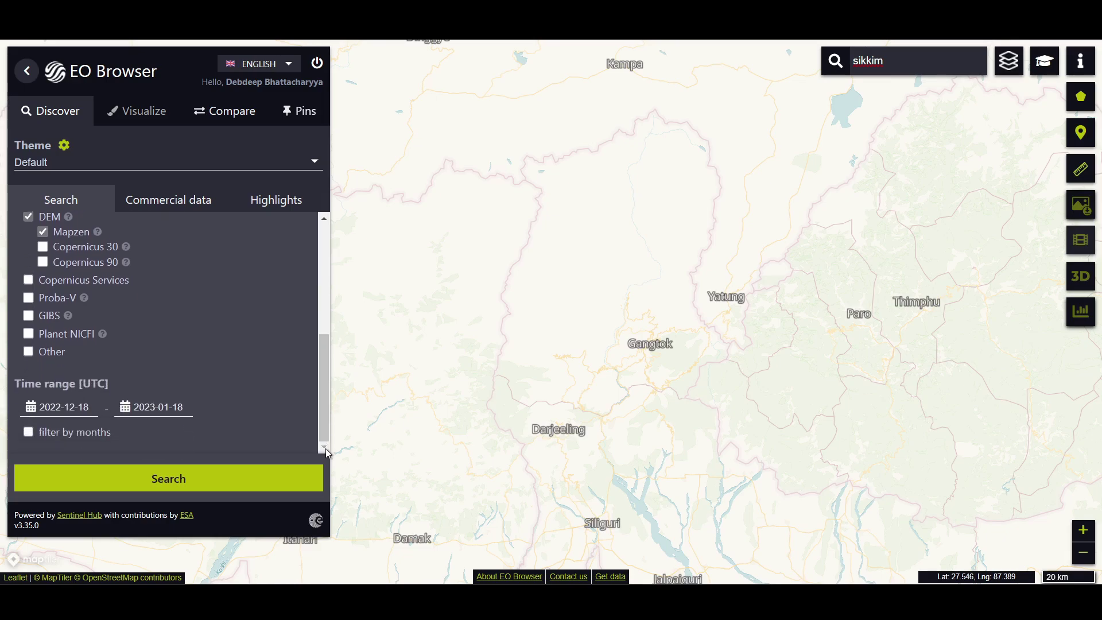
{"action": "left_click", "coordinate": [250, 480]}
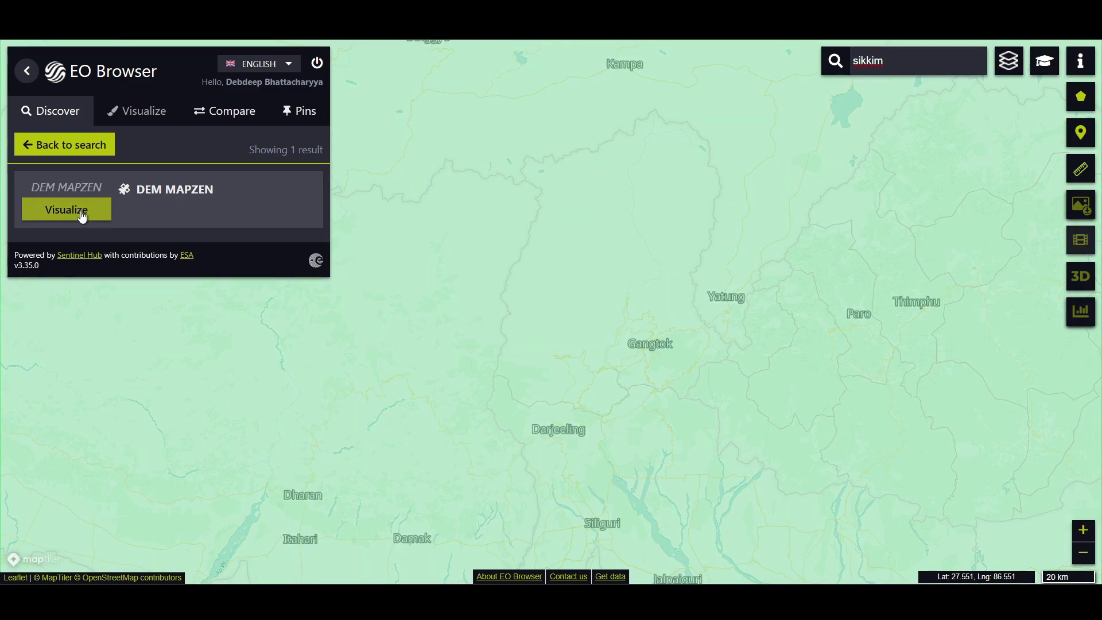
Visualize DEM MAPZEN, preview Color, Grayscale and Sepia, and settle on Topographic.
{"action": "left_click", "coordinate": [67, 210]}
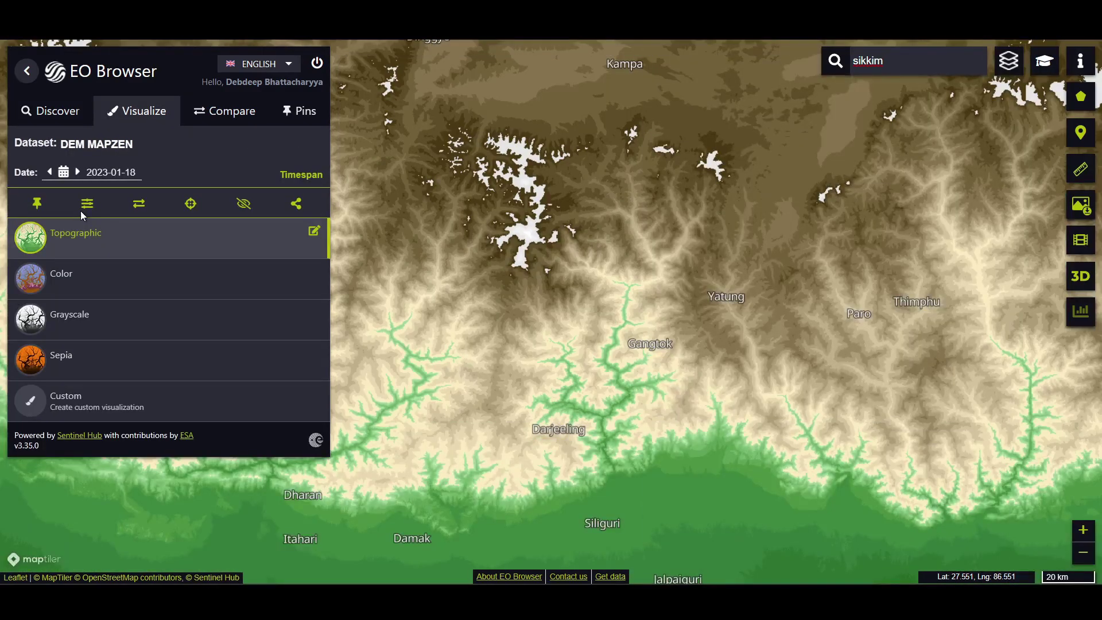
{"action": "left_click_drag", "start_coordinate": [501, 360], "coordinate": [486, 320]}
{"action": "left_click", "coordinate": [226, 281]}
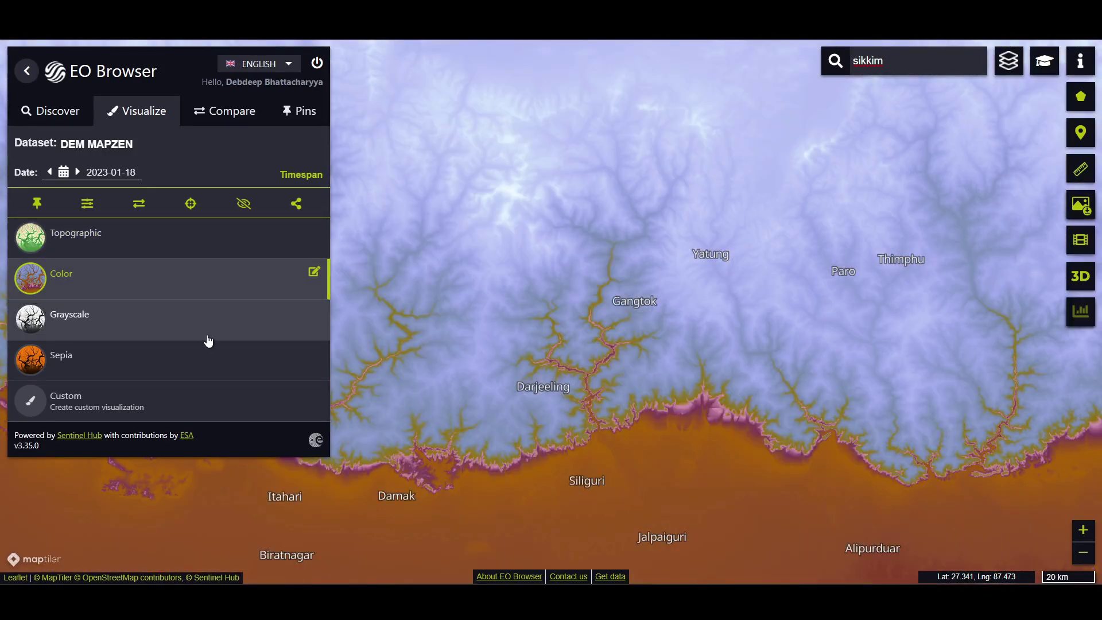
{"action": "left_click", "coordinate": [208, 336]}
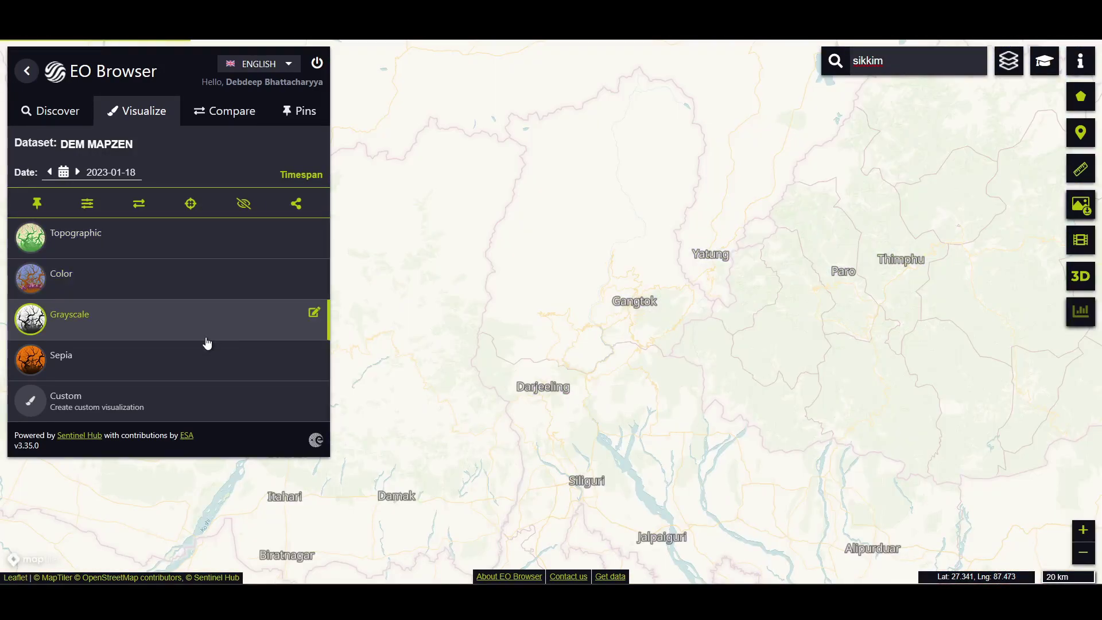
{"action": "left_click", "coordinate": [166, 357]}
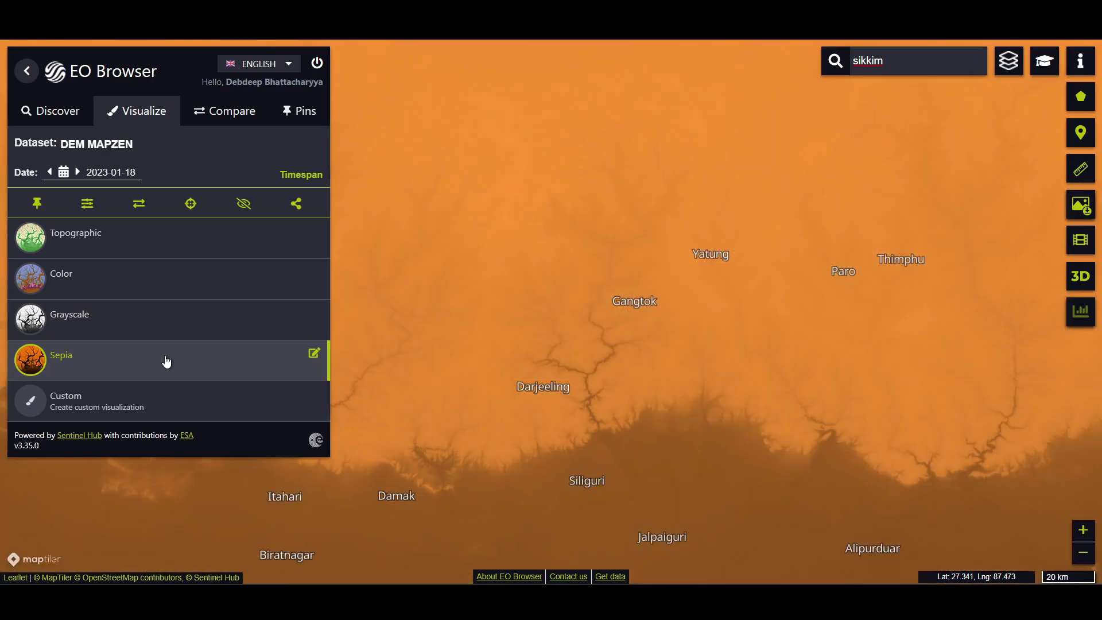
{"action": "left_click", "coordinate": [92, 243]}
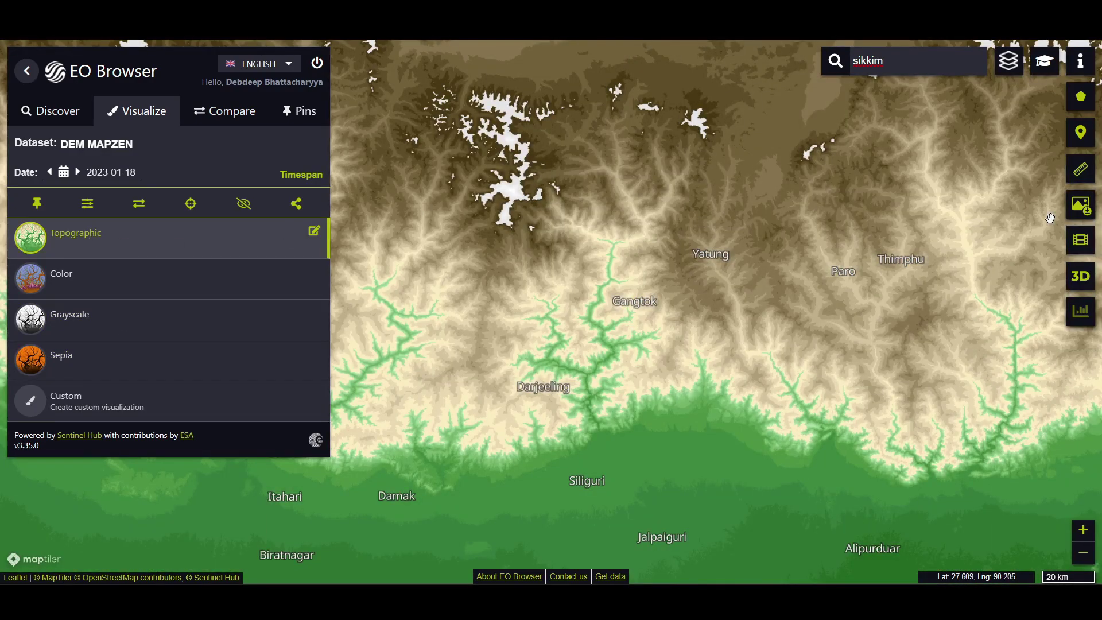
{"action": "left_click", "coordinate": [1079, 213]}
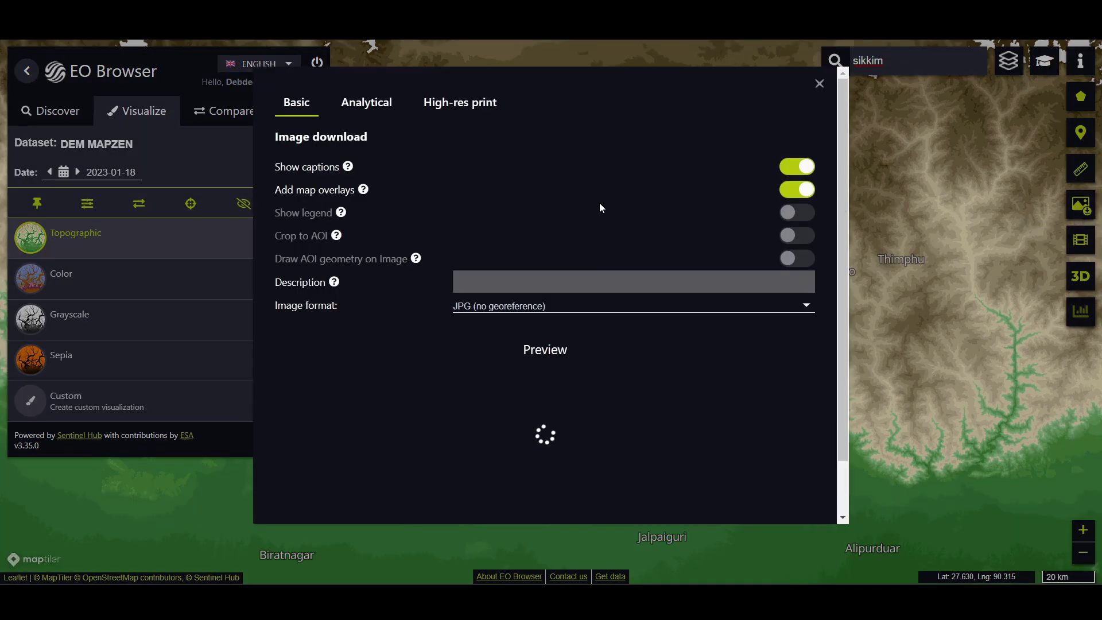
Set the Analytical export to TIFF (32-bit float), HIGH, WGS 84, with raw DEM instead of Topographic.
{"action": "left_click", "coordinate": [374, 106]}
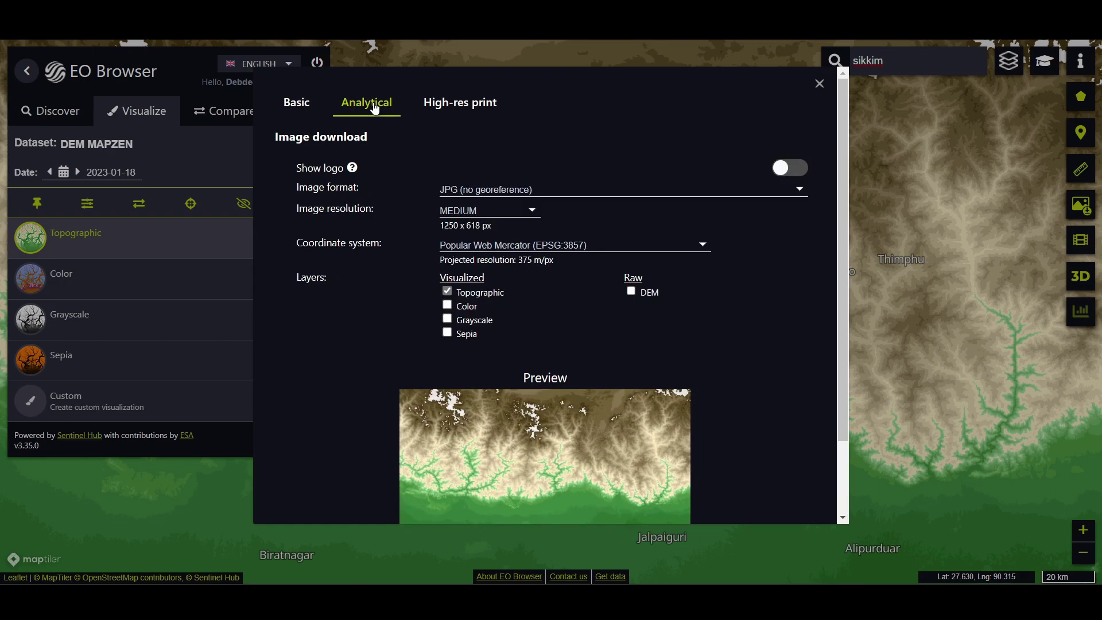
{"action": "left_click", "coordinate": [549, 187]}
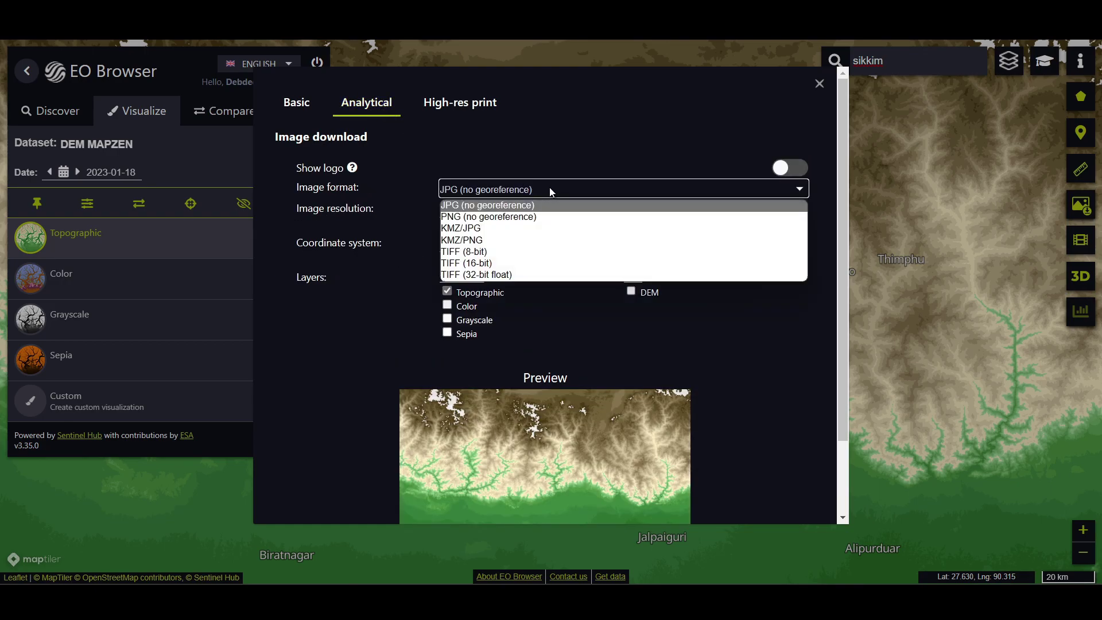
{"action": "left_click", "coordinate": [523, 273]}
{"action": "left_click", "coordinate": [504, 185]}
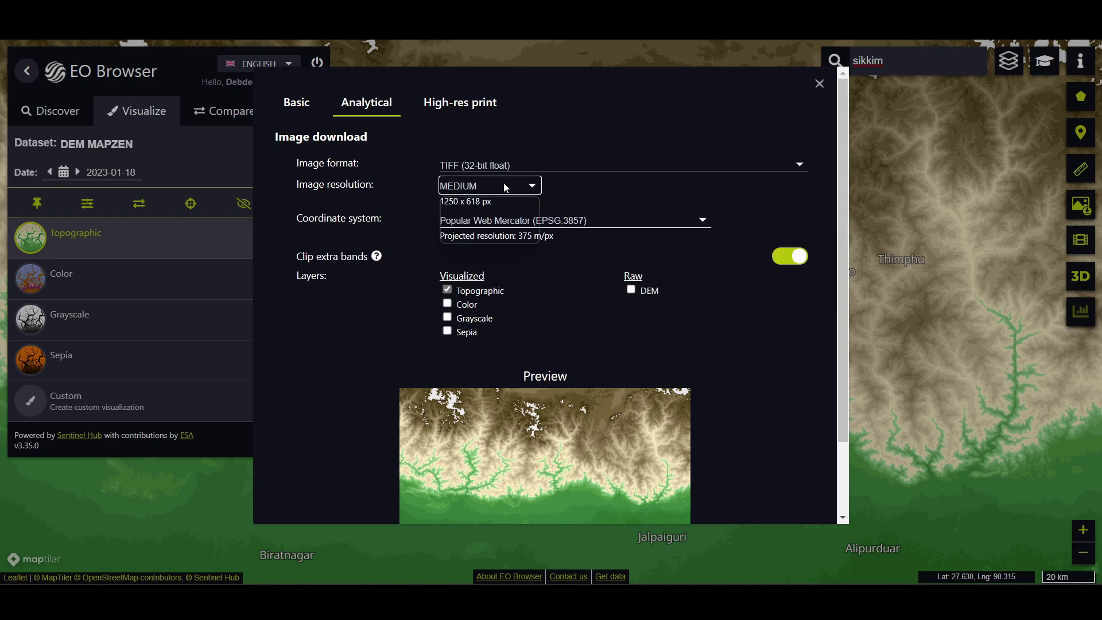
{"action": "left_click", "coordinate": [490, 222]}
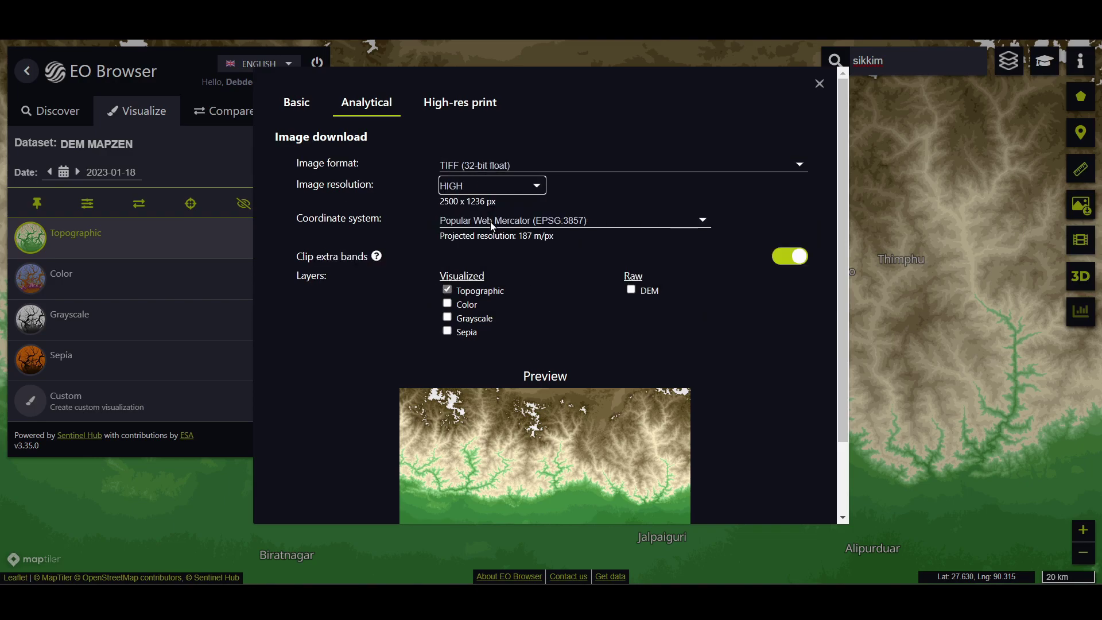
{"action": "left_click", "coordinate": [490, 221]}
{"action": "left_click", "coordinate": [491, 248]}
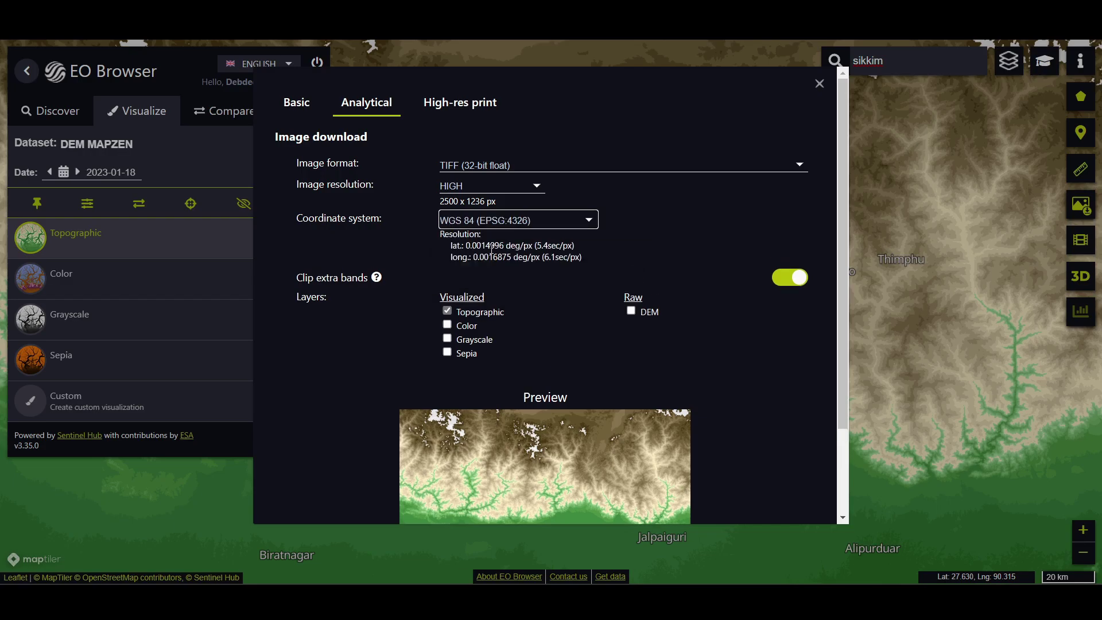
{"action": "left_click", "coordinate": [447, 311]}
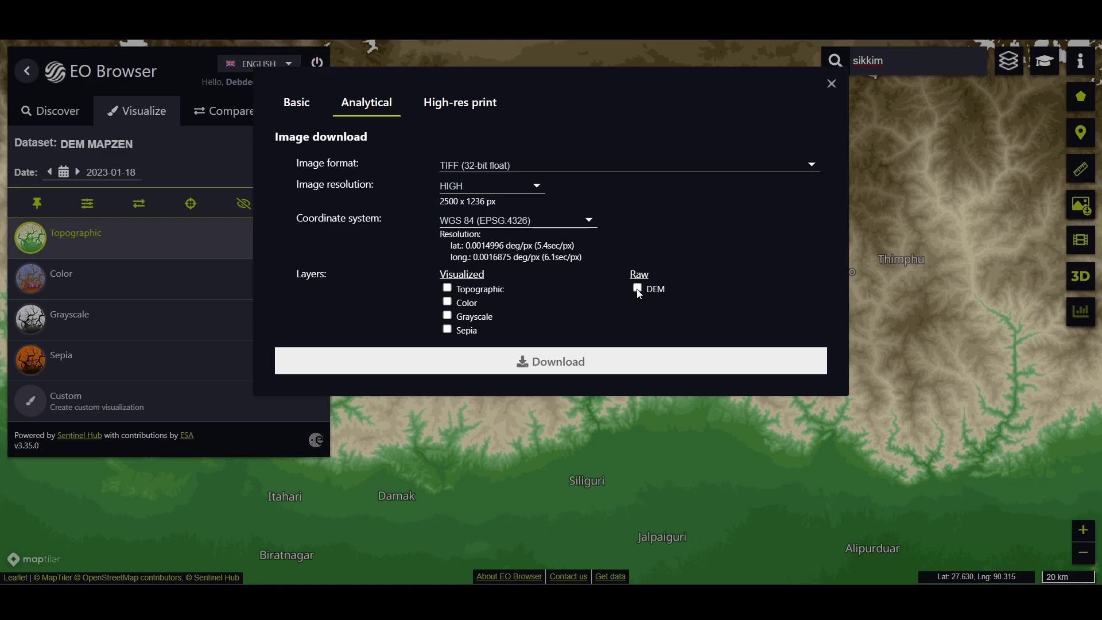
{"action": "left_click", "coordinate": [637, 288]}
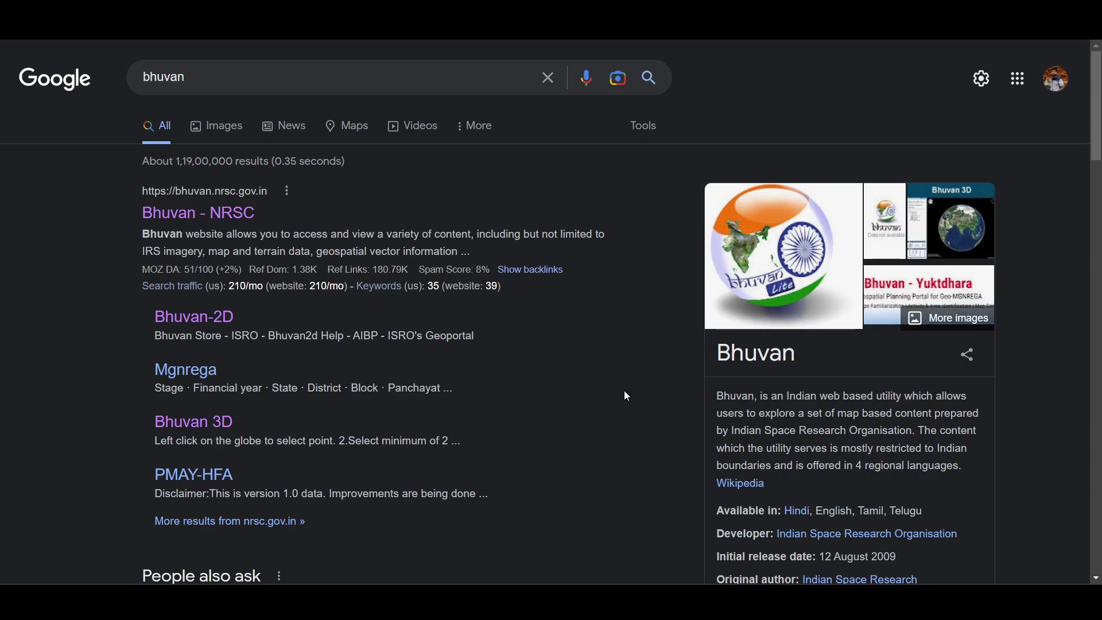
Open the 'Bhuvan - NRSC' result and go to its Open Data Archive.
{"action": "left_click", "coordinate": [247, 220]}
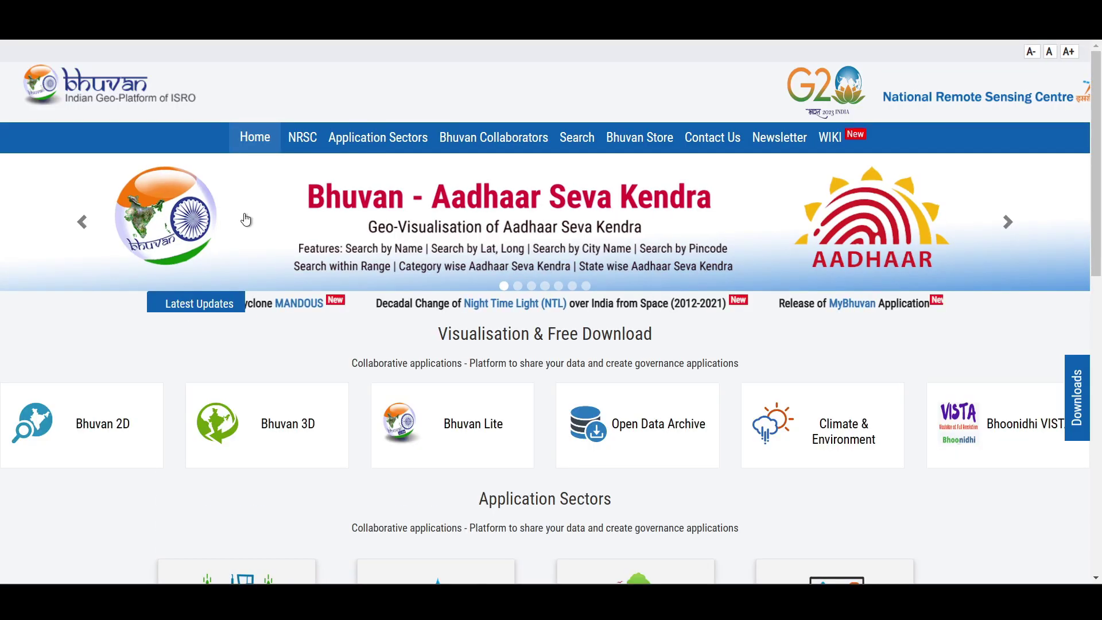
{"action": "left_click", "coordinate": [661, 432]}
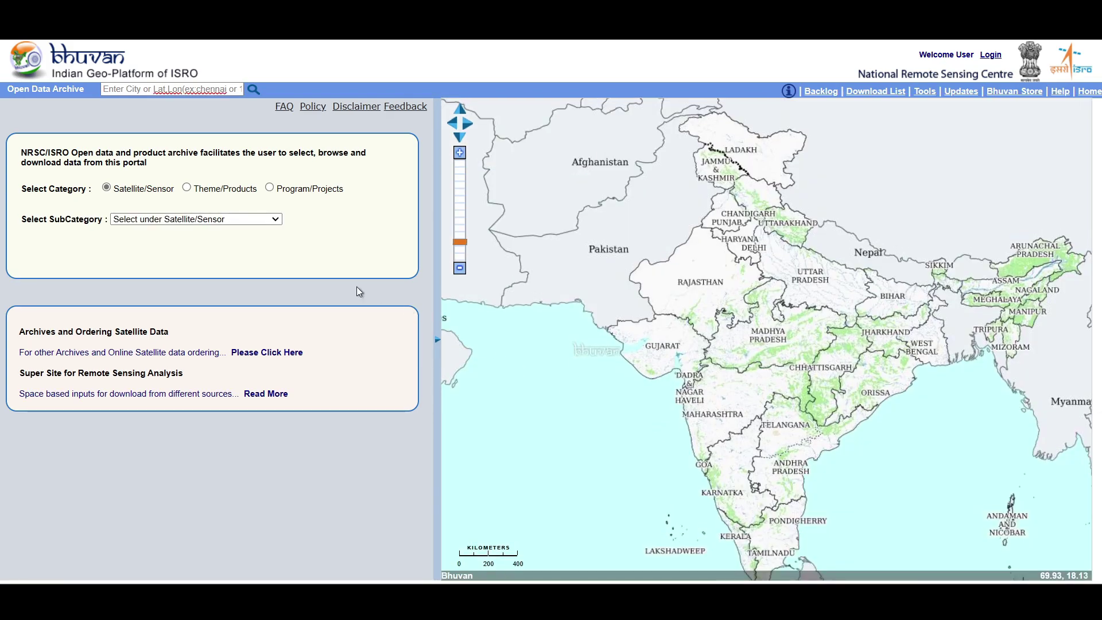
Under Satellite/Sensor, choose subcategory Cartosat-1 and product CartoDEM Version-3 R1 to show India's tile grid.
{"action": "left_click", "coordinate": [105, 188]}
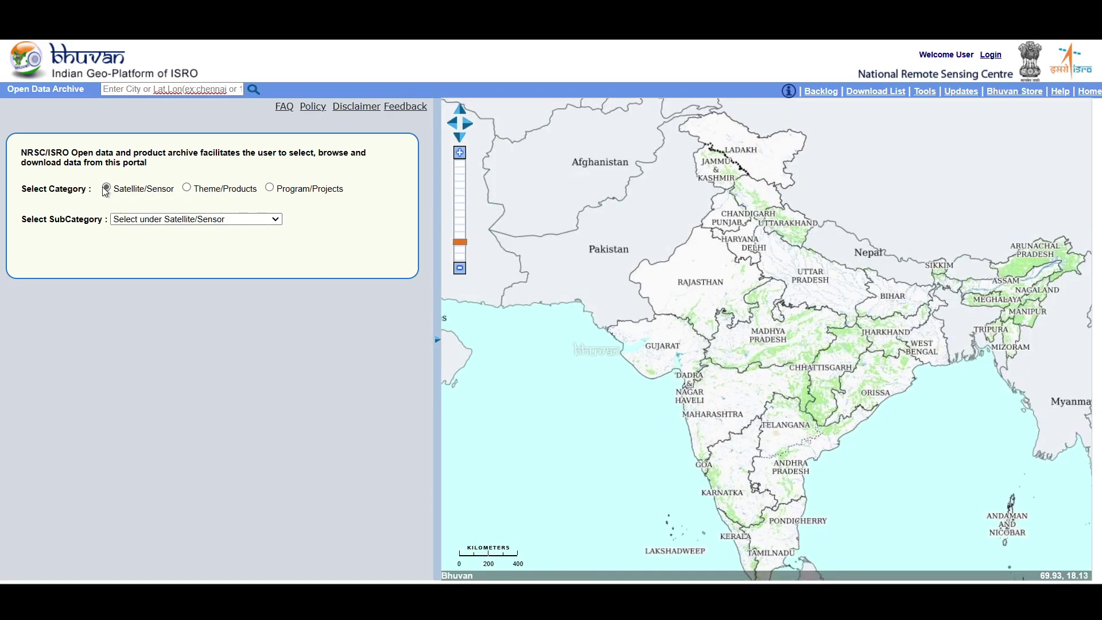
{"action": "left_click", "coordinate": [209, 220]}
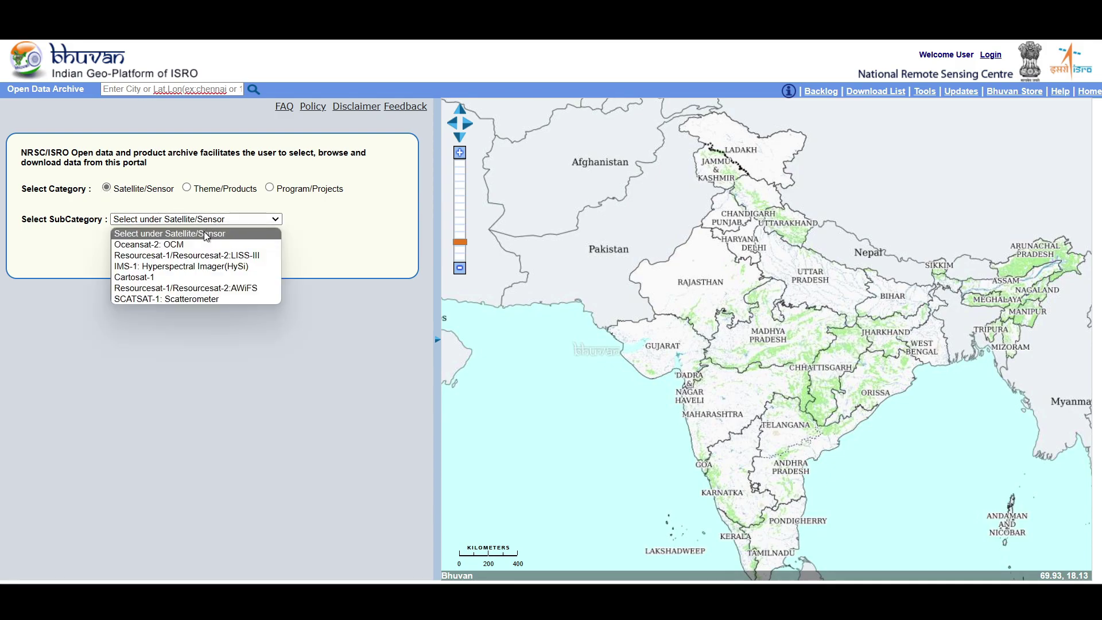
{"action": "left_click", "coordinate": [197, 278]}
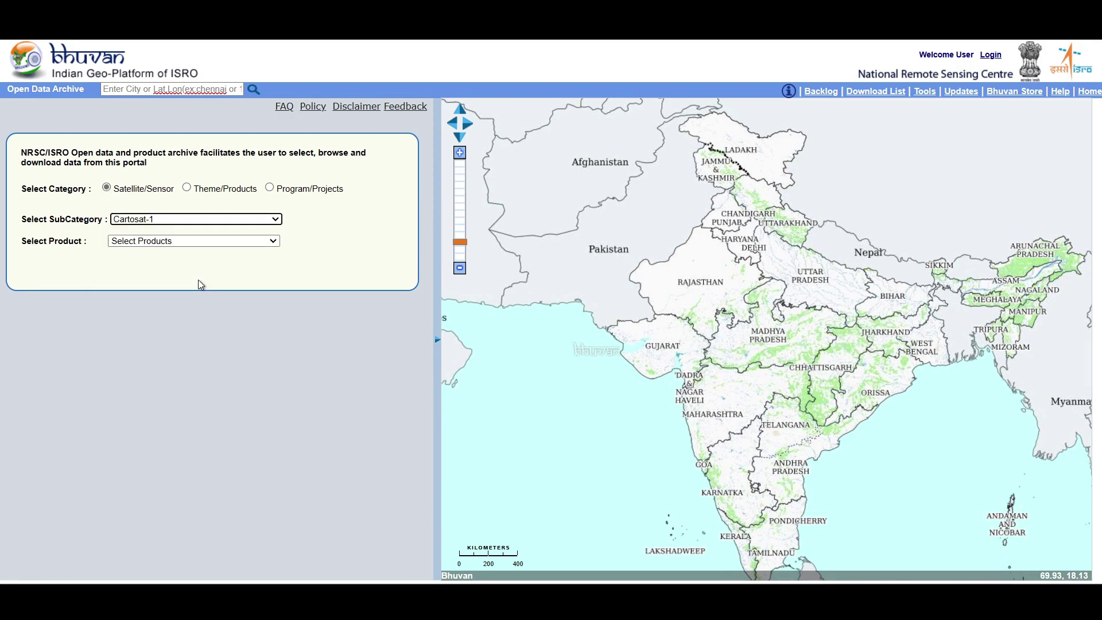
{"action": "left_click", "coordinate": [225, 246]}
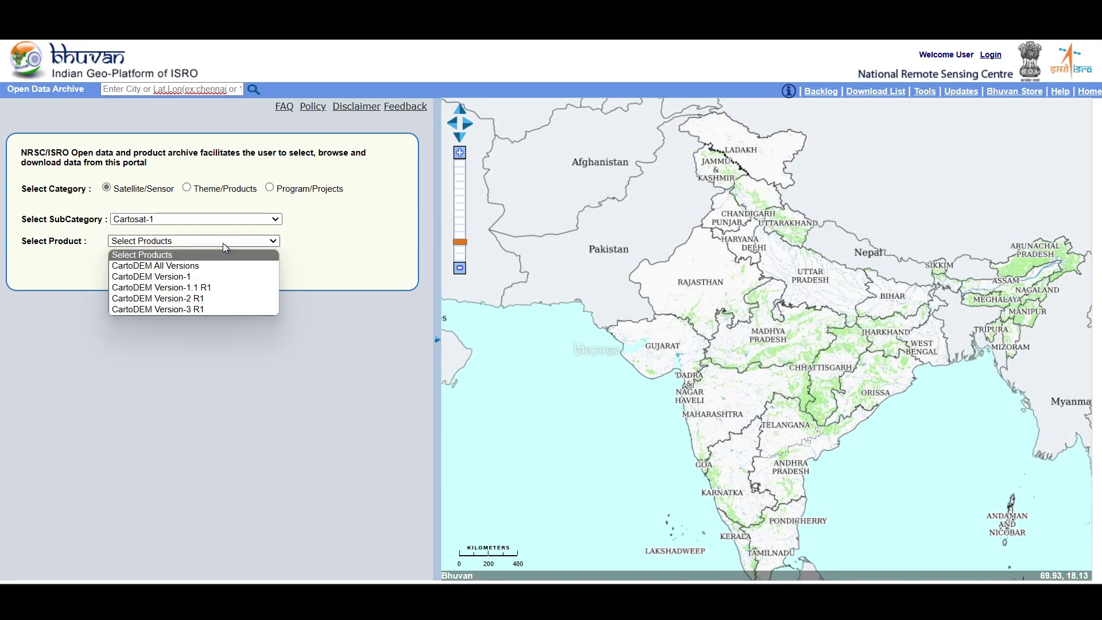
{"action": "left_click", "coordinate": [251, 308]}
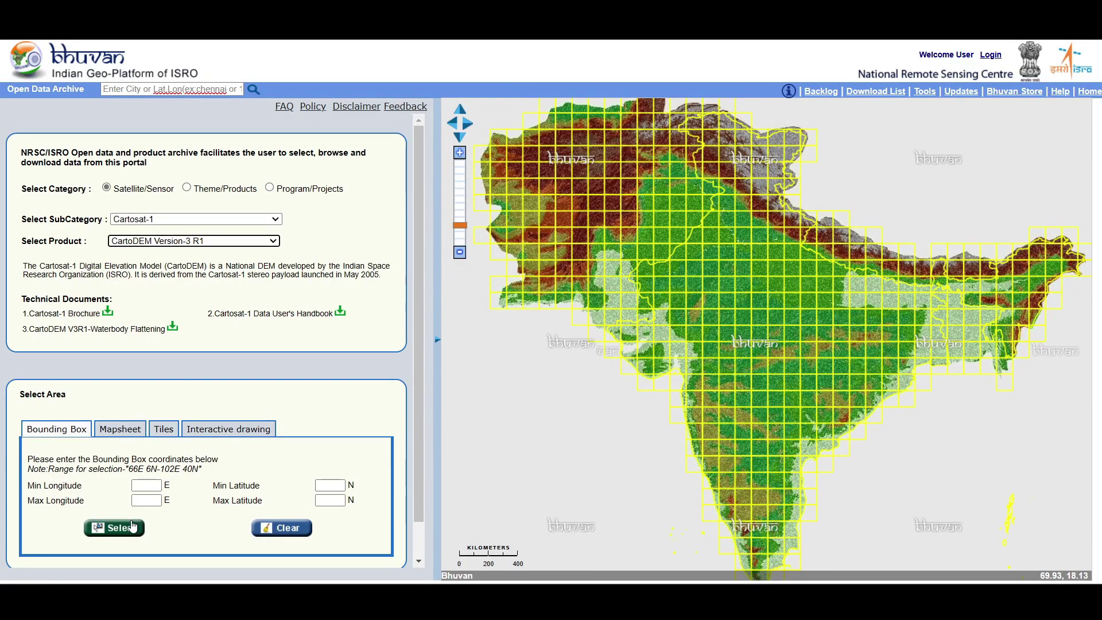
Compare the Mapsheet and Tiles area-selection methods, ending on Interactive drawing.
{"action": "left_click", "coordinate": [125, 434]}
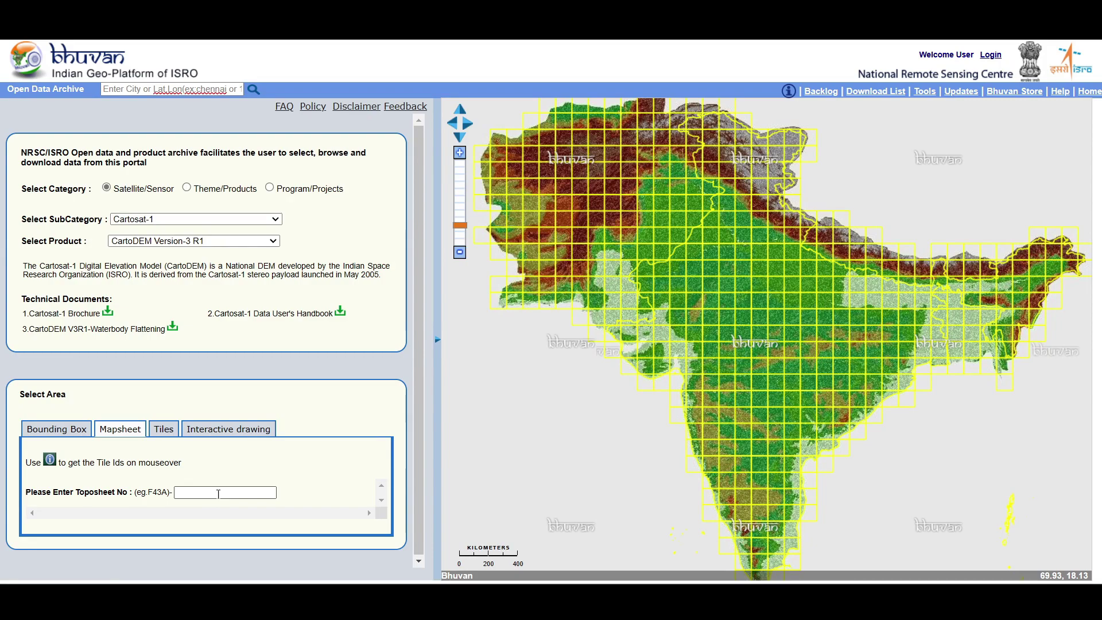
{"action": "left_click", "coordinate": [163, 429]}
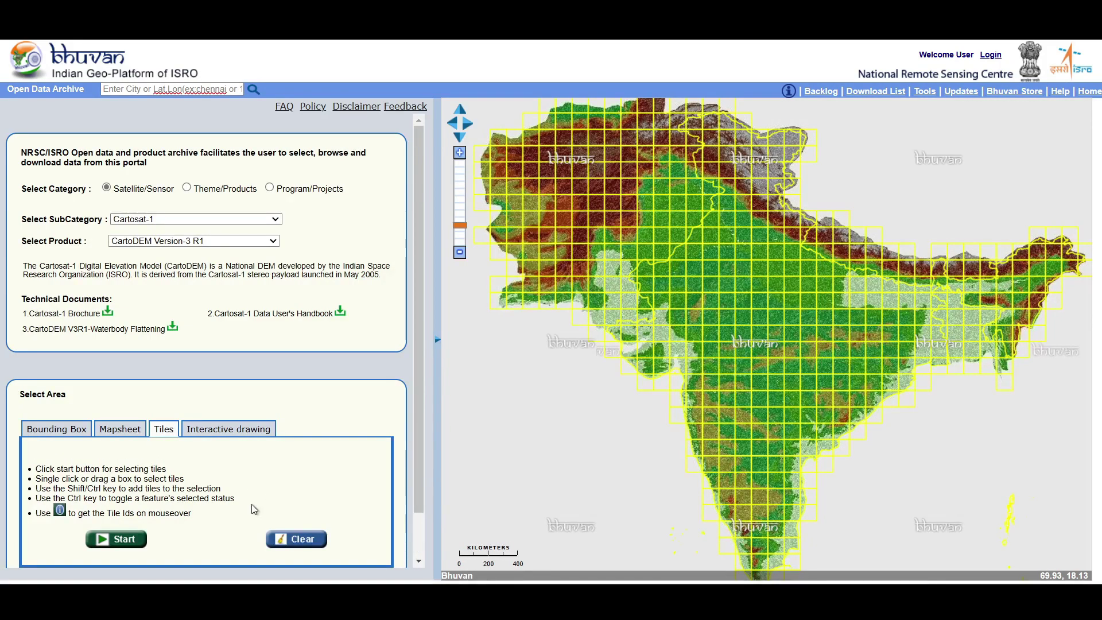
{"action": "left_click", "coordinate": [142, 545]}
{"action": "left_click", "coordinate": [234, 433]}
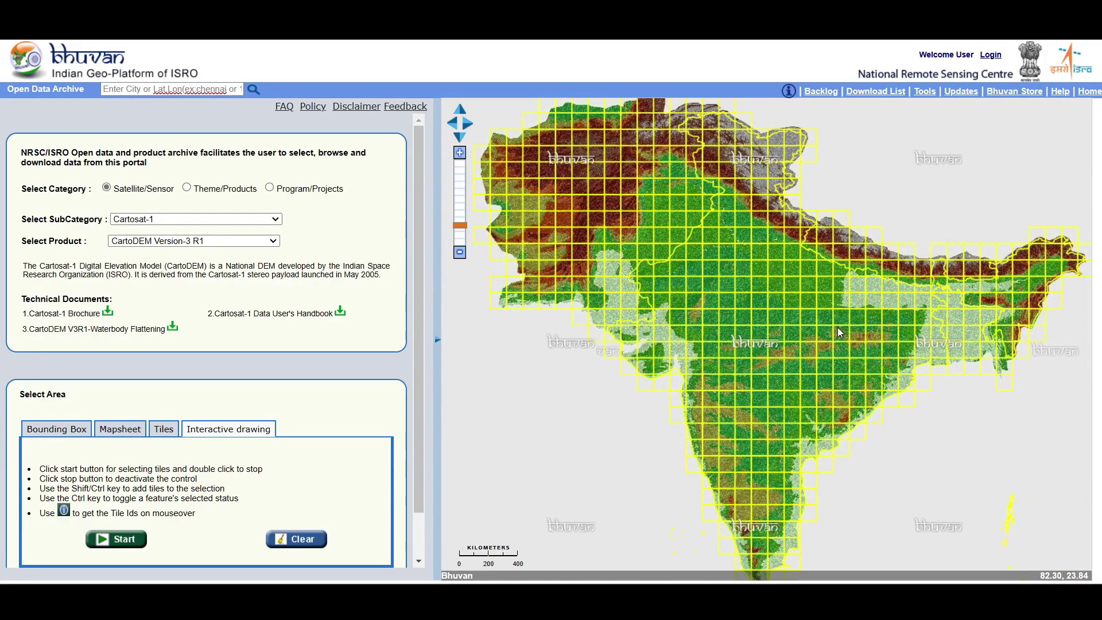
Select four tiles on the Bengal coast by tile picking and list F45Q, F45K, F45J and F45P.
{"action": "left_click", "coordinate": [166, 437]}
{"action": "left_click", "coordinate": [116, 538]}
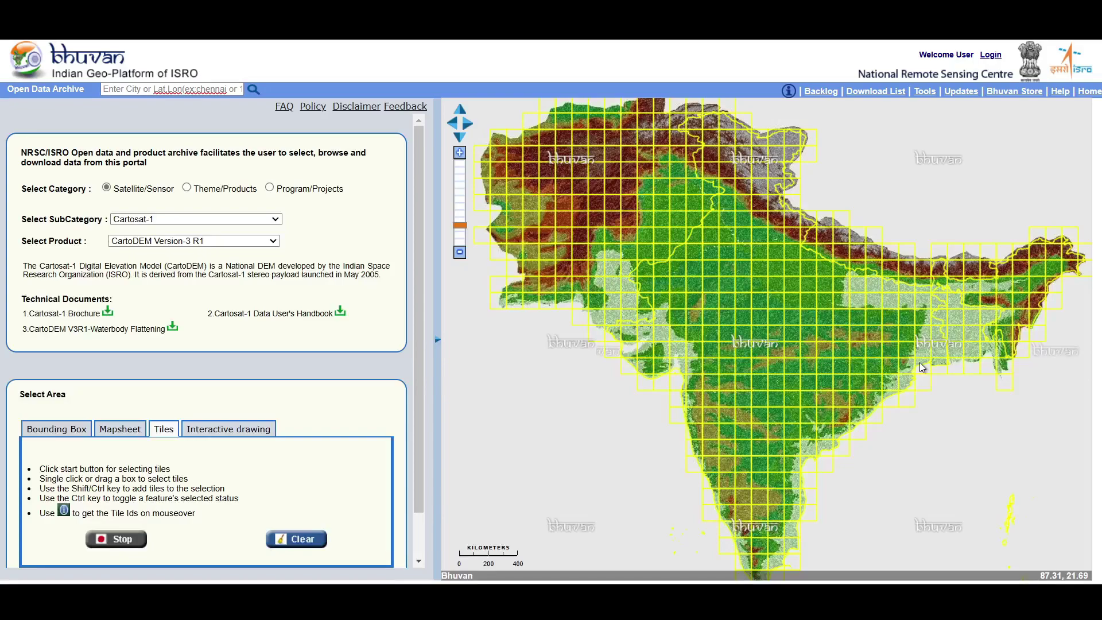
{"action": "left_click", "coordinate": [939, 366]}
{"action": "left_click", "coordinate": [944, 351], "text": "shift"}
{"action": "left_click", "coordinate": [923, 351], "text": "shift"}
{"action": "left_click", "coordinate": [923, 369], "text": "shift"}
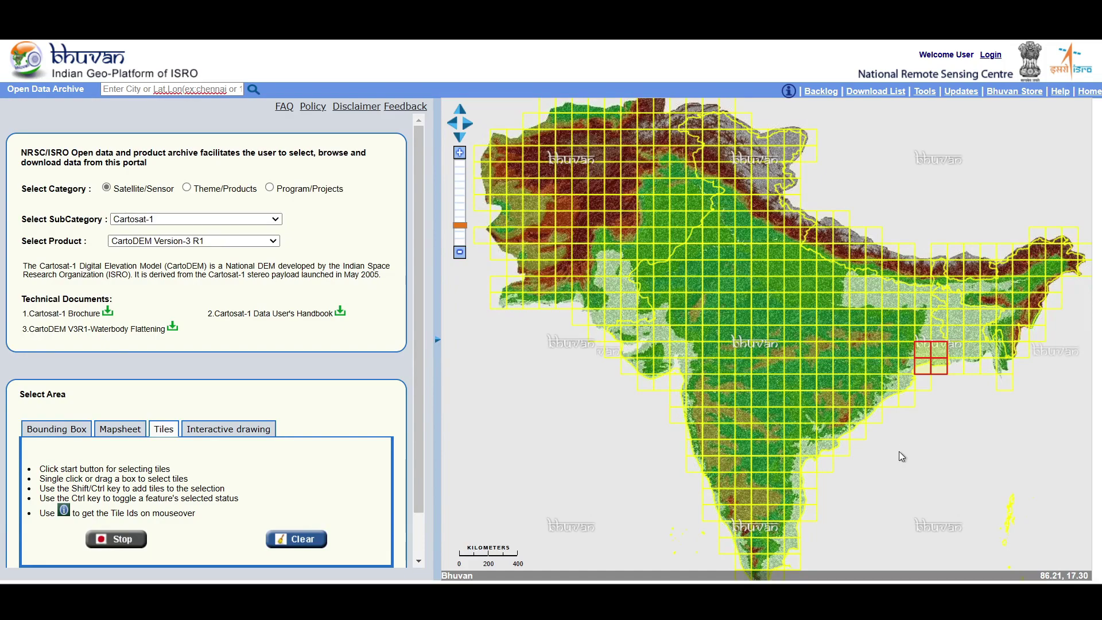
{"action": "scroll", "coordinate": [415, 451], "scroll_direction": "down", "scroll_amount": 2}
{"action": "left_click", "coordinate": [381, 552]}
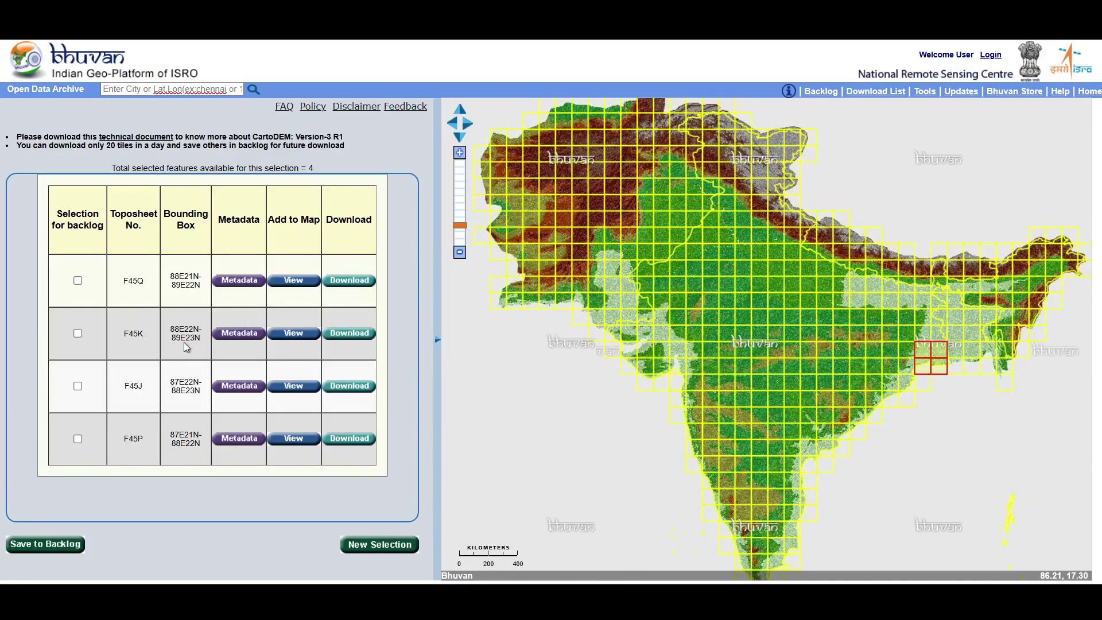
Review tile F45Q's metadata details, then close them.
{"action": "left_click", "coordinate": [236, 281]}
{"action": "left_click_drag", "start_coordinate": [416, 126], "coordinate": [405, 338]}
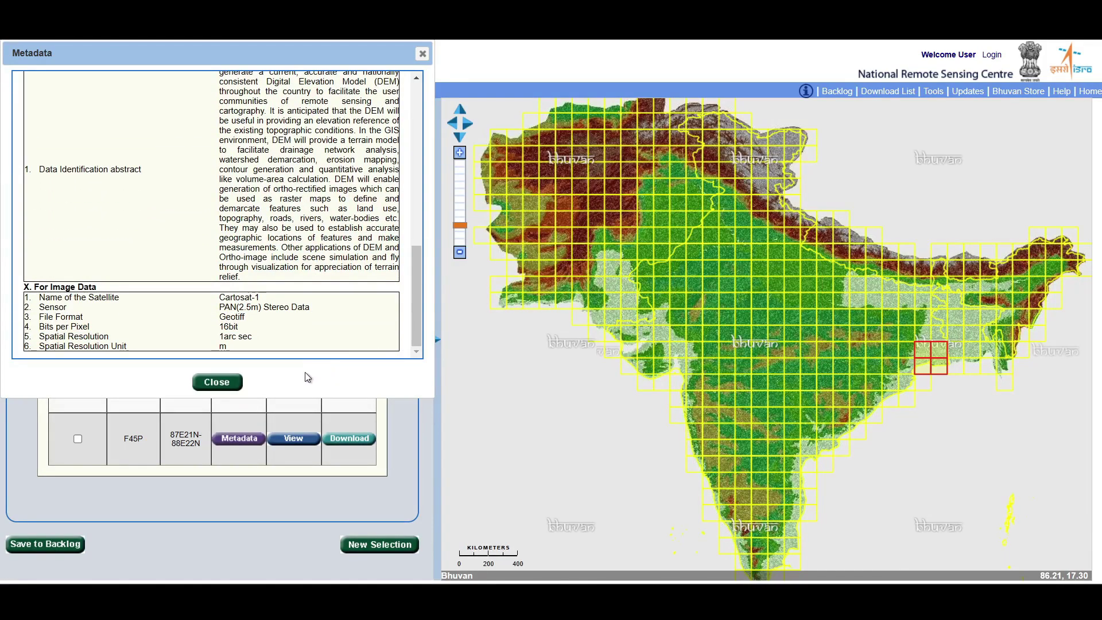
{"action": "left_click", "coordinate": [222, 382]}
Display tiles F45Q, F45K, F45J and F45P on the map as elevation imagery.
{"action": "left_click", "coordinate": [293, 280]}
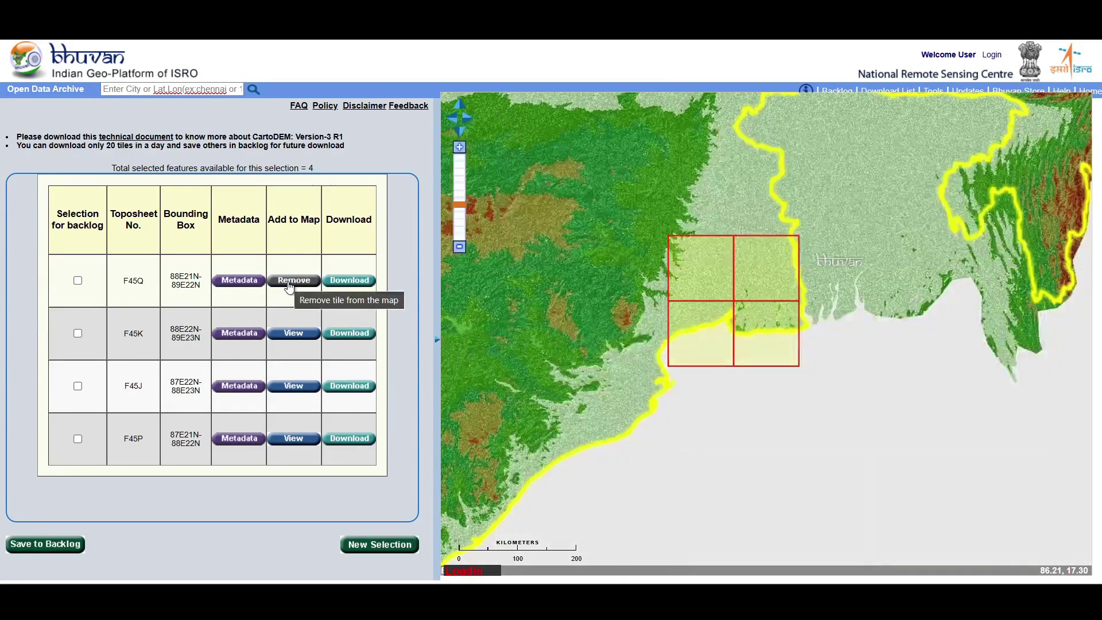
{"action": "left_click", "coordinate": [293, 333]}
{"action": "left_click", "coordinate": [292, 395]}
{"action": "left_click", "coordinate": [293, 439]}
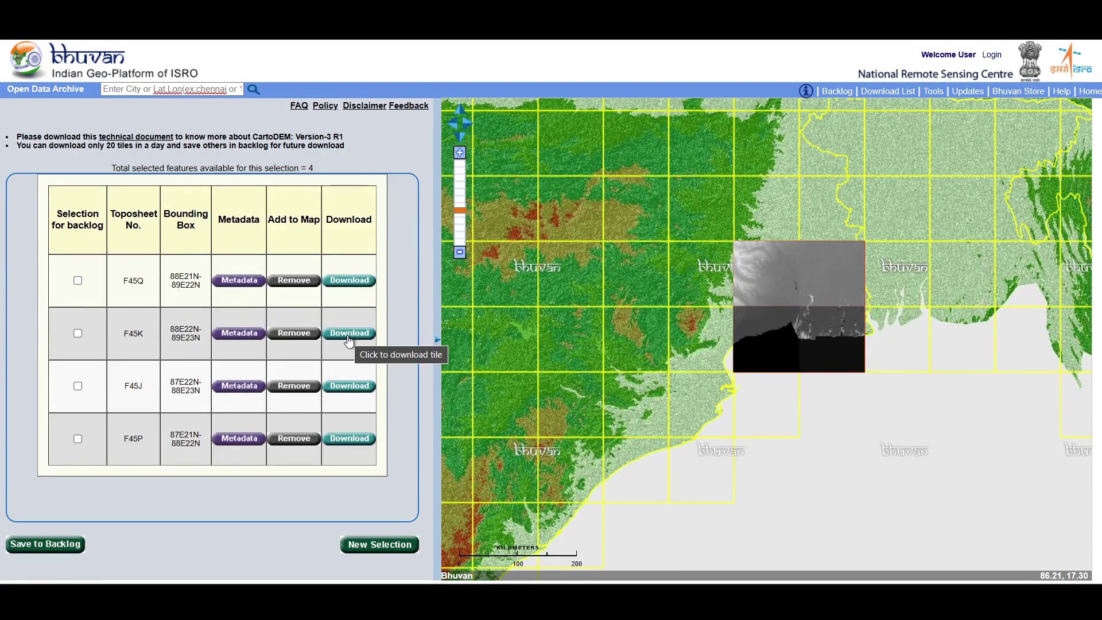
Sign in to Bhuvan when download requires login, then request tile F45K's download again.
{"action": "left_click", "coordinate": [349, 334]}
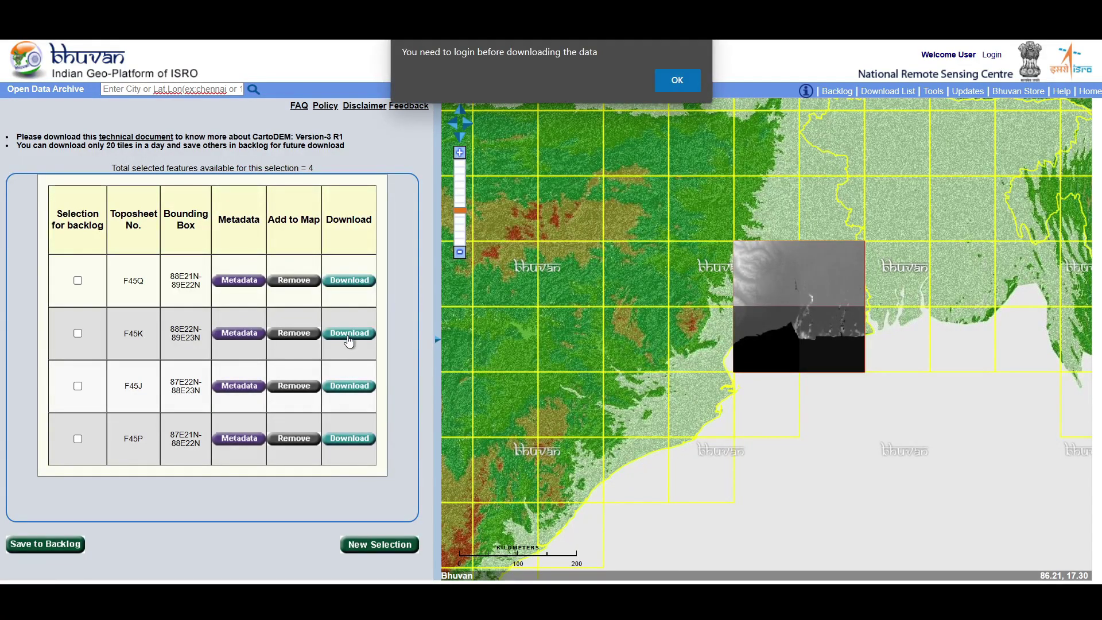
{"action": "key", "text": "Return"}
{"action": "left_click", "coordinate": [996, 57]}
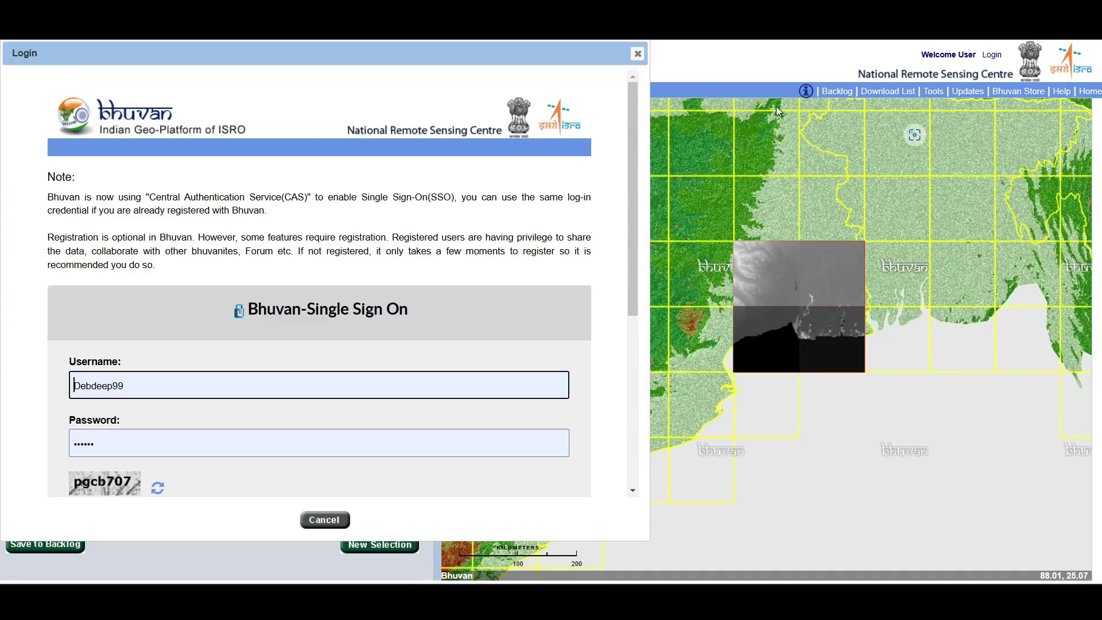
{"action": "left_click_drag", "start_coordinate": [632, 127], "coordinate": [641, 312]}
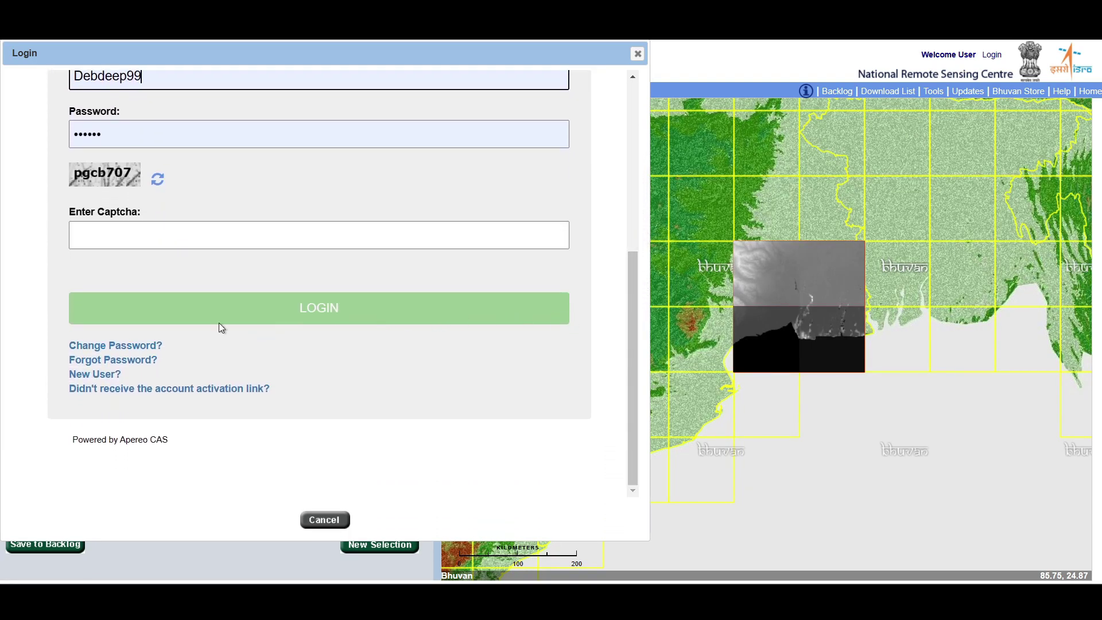
{"action": "left_click", "coordinate": [99, 377]}
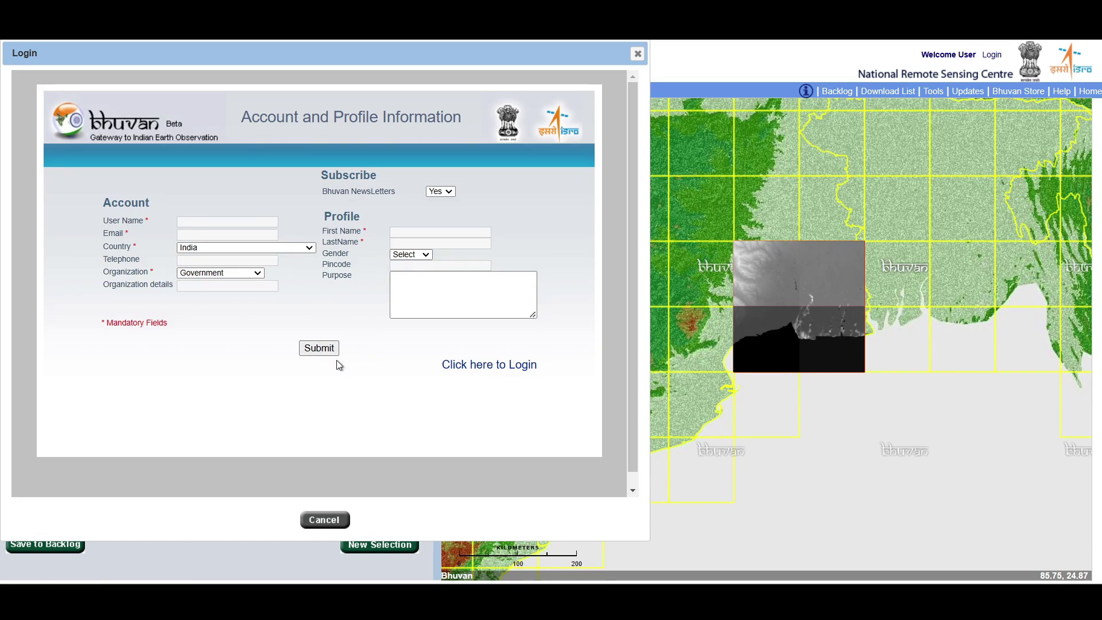
{"action": "left_click", "coordinate": [514, 366]}
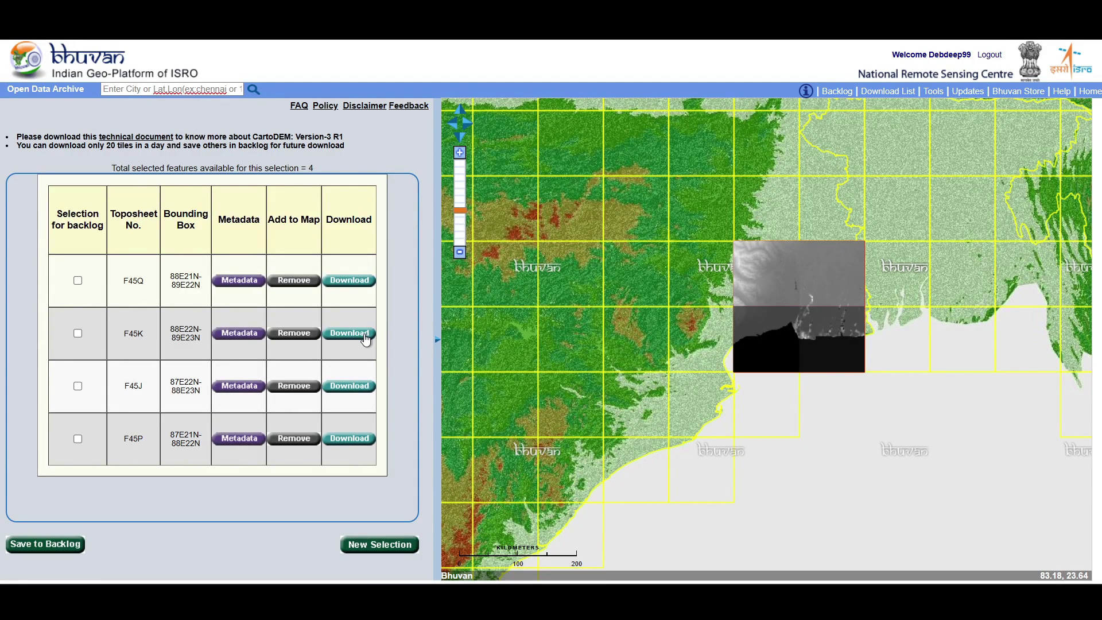
{"action": "left_click", "coordinate": [364, 336]}
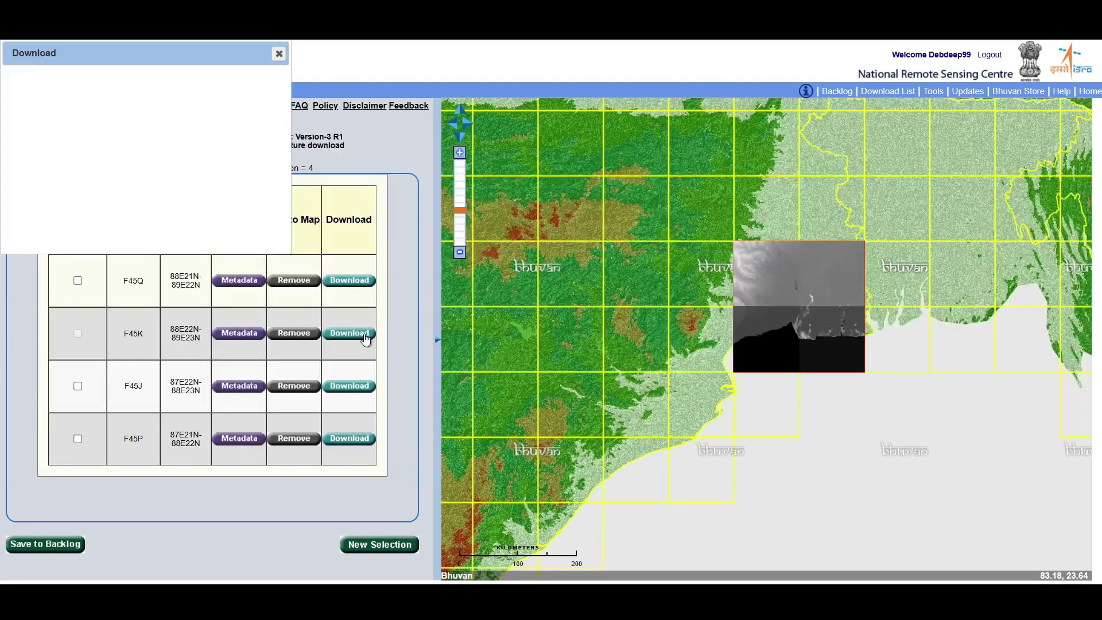